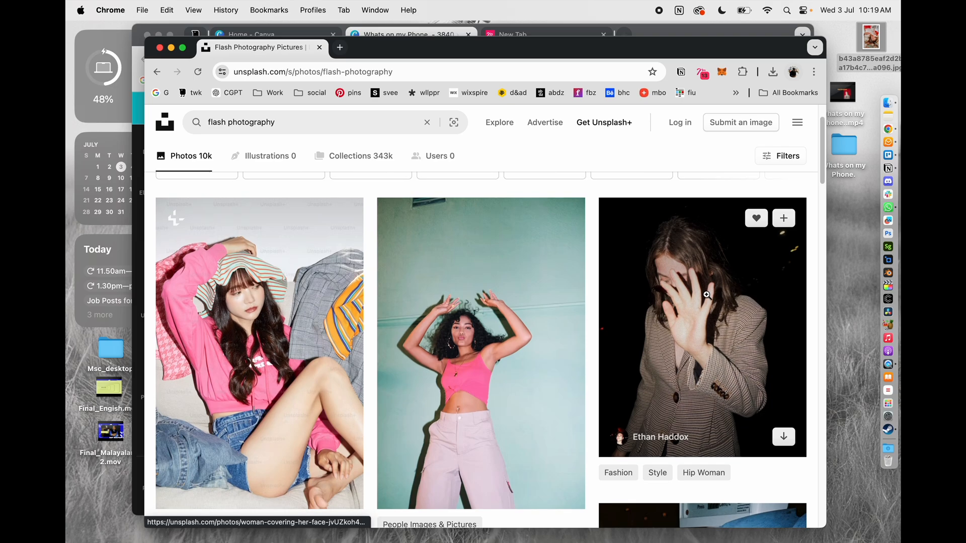
{"action": "scroll", "coordinate": [707, 295], "scroll_direction": "down", "scroll_amount": 10}
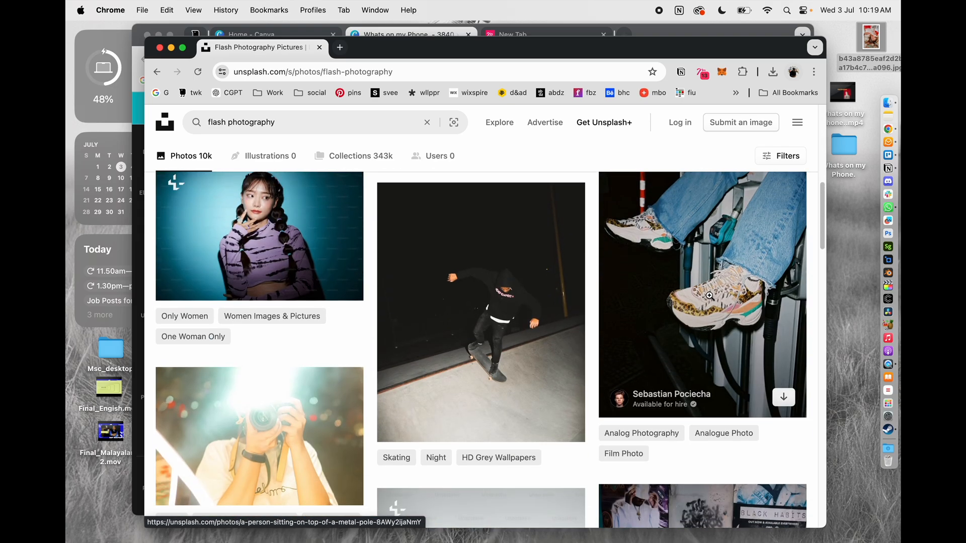
Find the photo of burgers on two trays in the flash photography results and download it free to the Desktop
{"action": "scroll", "coordinate": [708, 295], "scroll_direction": "down", "scroll_amount": 6}
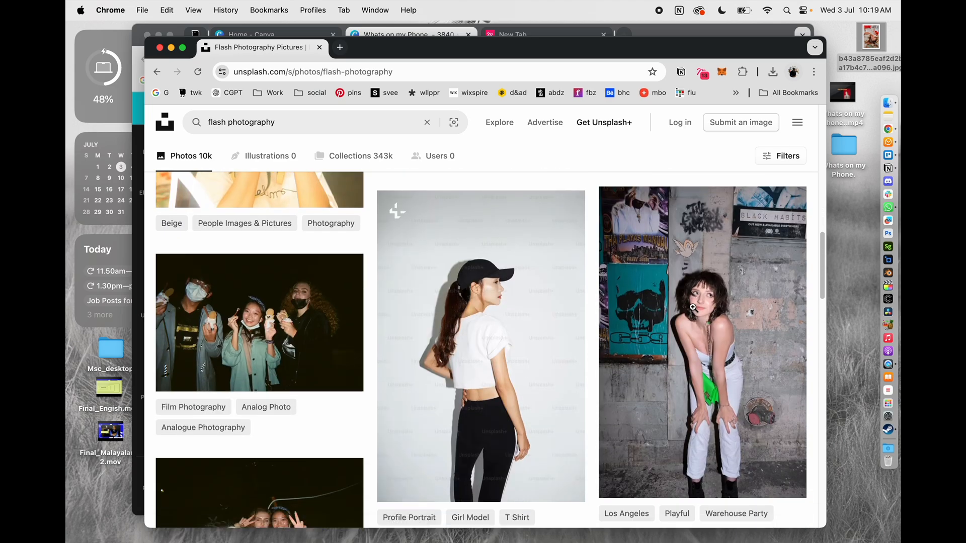
{"action": "mouse_move", "coordinate": [693, 307]}
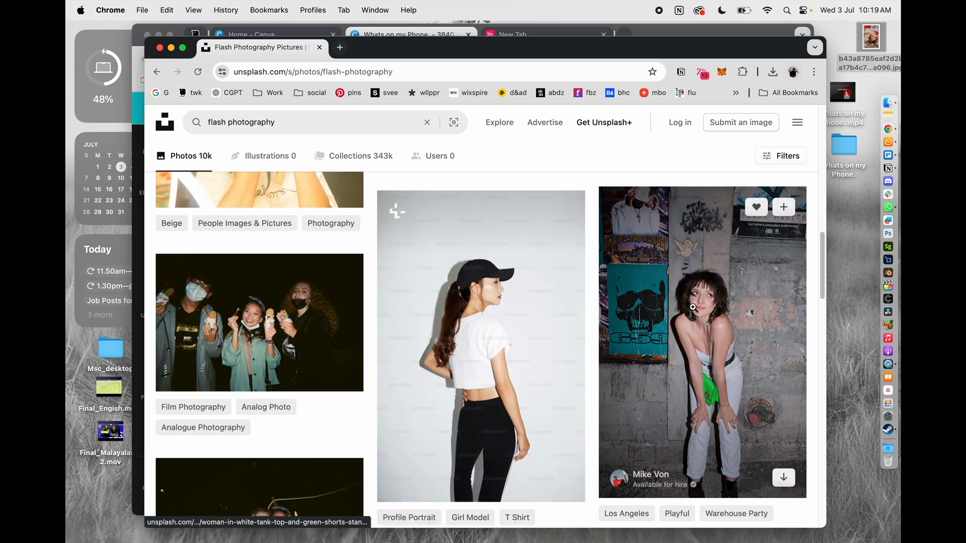
{"action": "scroll", "coordinate": [520, 330], "scroll_direction": "down", "scroll_amount": 2}
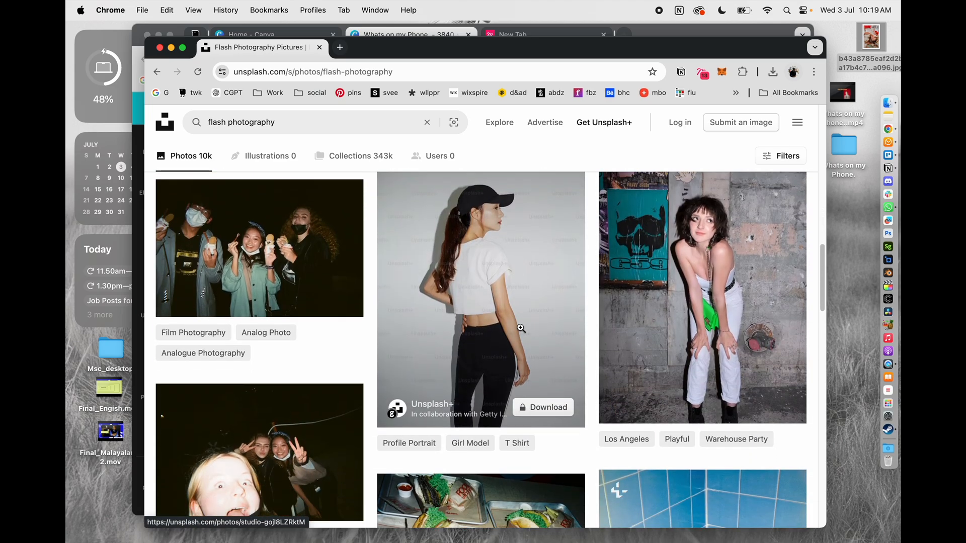
{"action": "scroll", "coordinate": [520, 328], "scroll_direction": "down", "scroll_amount": 6}
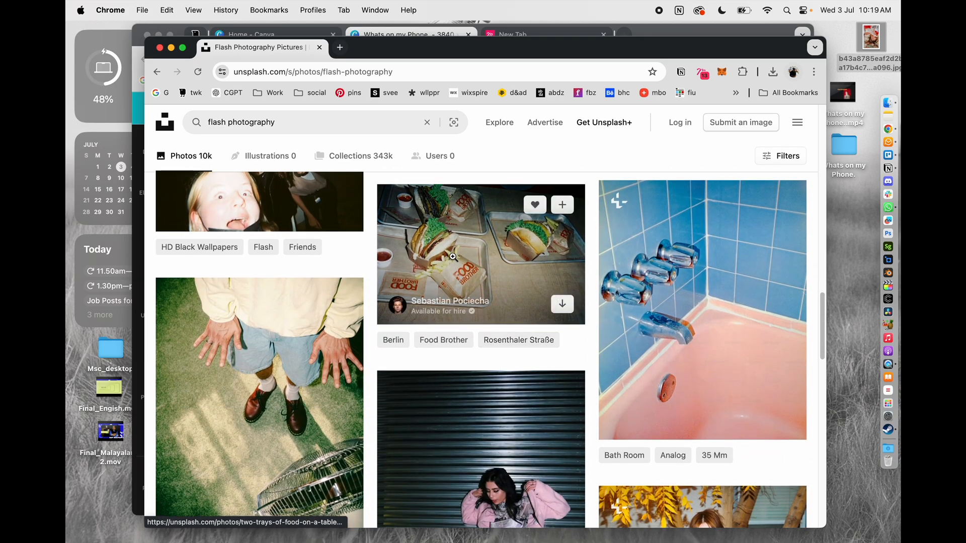
{"action": "left_click", "coordinate": [453, 257]}
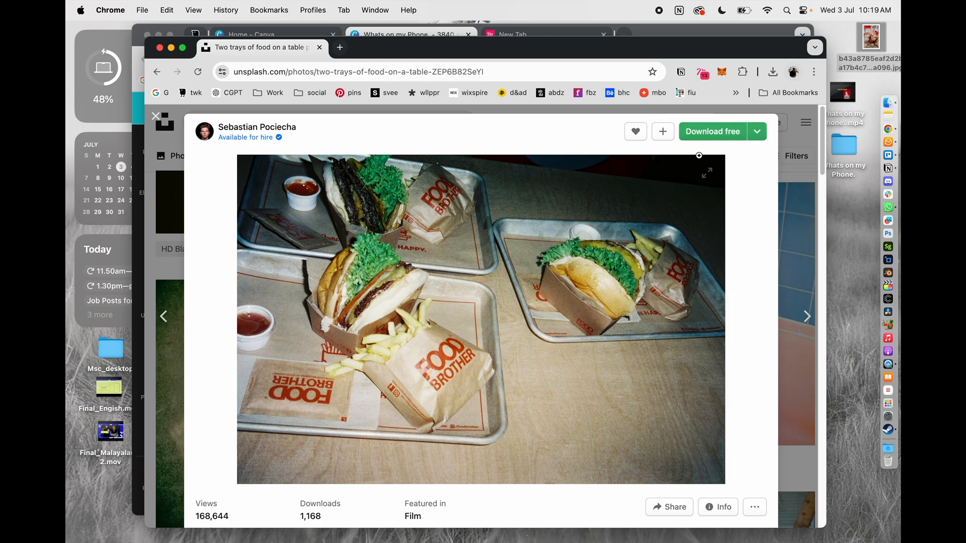
{"action": "left_click", "coordinate": [707, 140]}
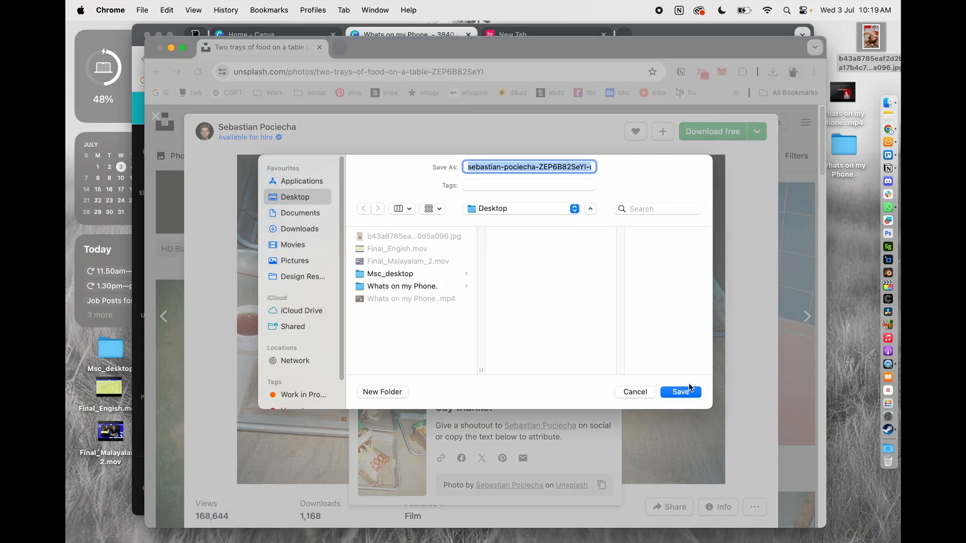
{"action": "left_click", "coordinate": [681, 391]}
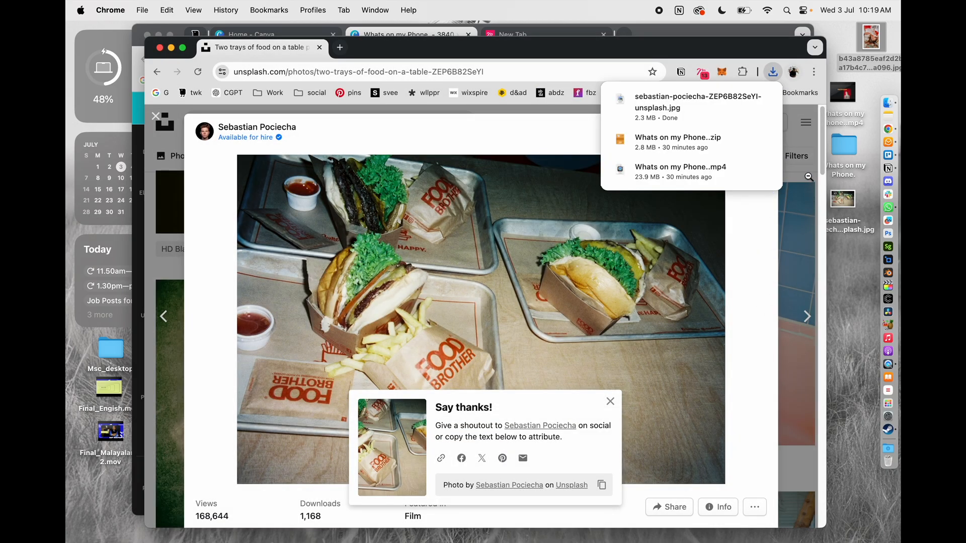
{"action": "left_click", "coordinate": [808, 179]}
{"action": "scroll", "coordinate": [683, 245], "scroll_direction": "down", "scroll_amount": 15}
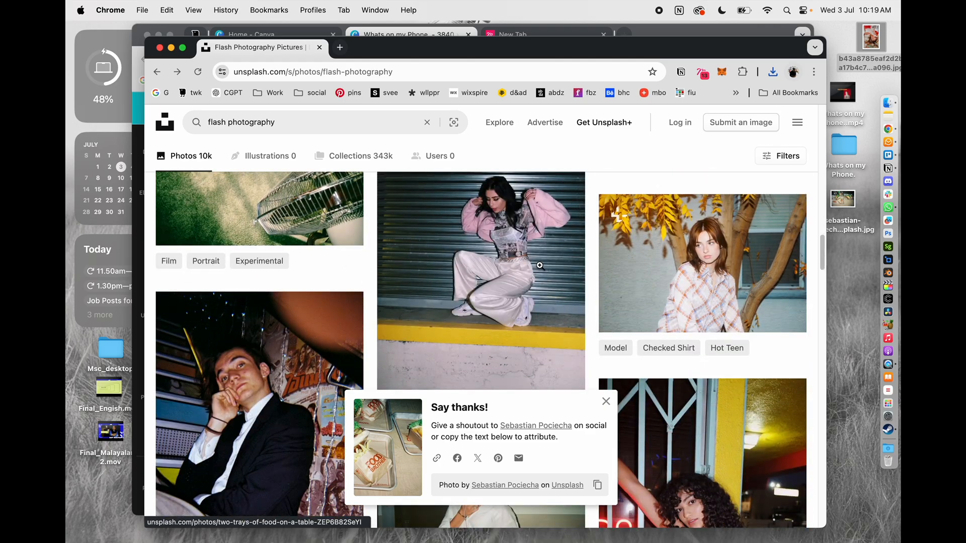
{"action": "scroll", "coordinate": [539, 266], "scroll_direction": "down", "scroll_amount": 10}
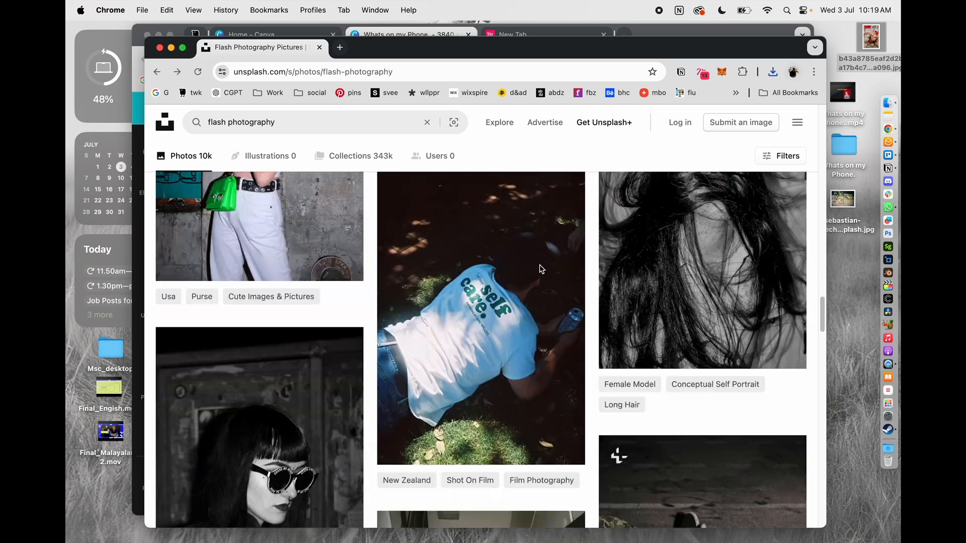
{"action": "scroll", "coordinate": [539, 265], "scroll_direction": "down", "scroll_amount": 2}
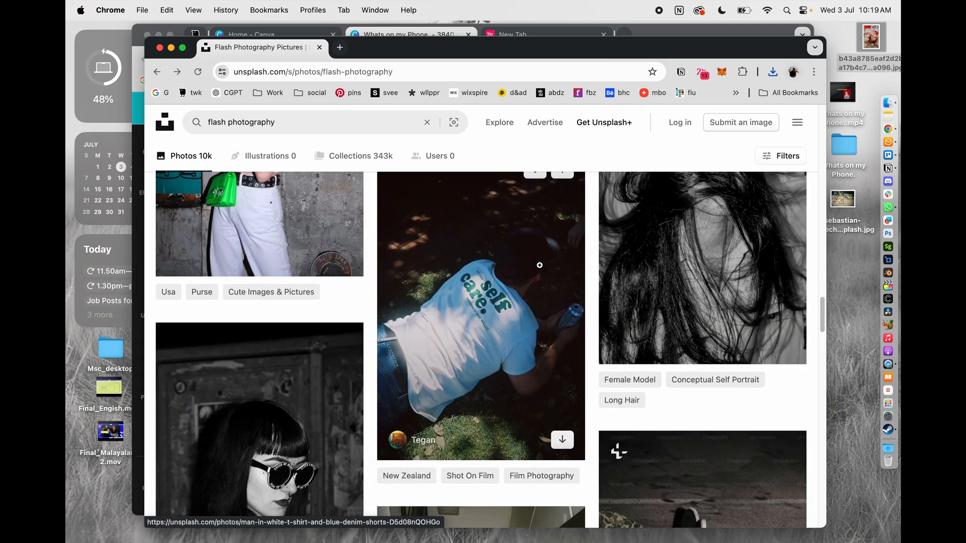
{"action": "scroll", "coordinate": [540, 265], "scroll_direction": "down", "scroll_amount": 8}
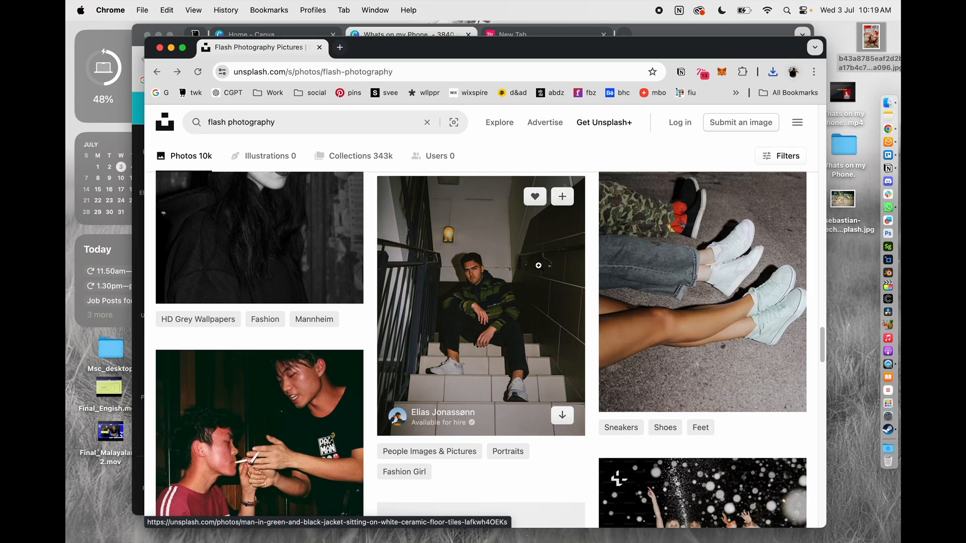
Minimize the photo search window and open the downloaded burger photo from the desktop in Adobe Photoshop (Beta)
{"action": "left_click", "coordinate": [171, 48]}
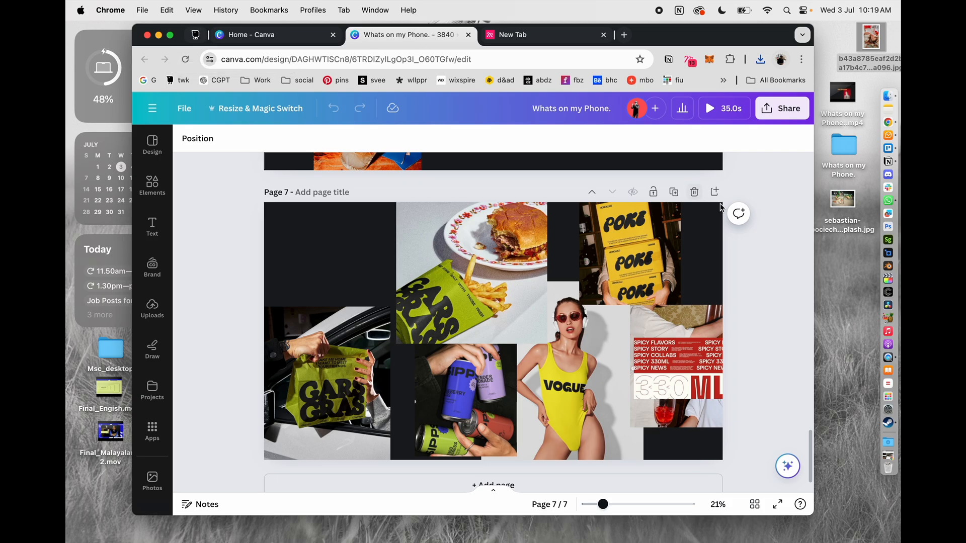
{"action": "right_click", "coordinate": [848, 199]}
{"action": "mouse_move", "coordinate": [788, 211]}
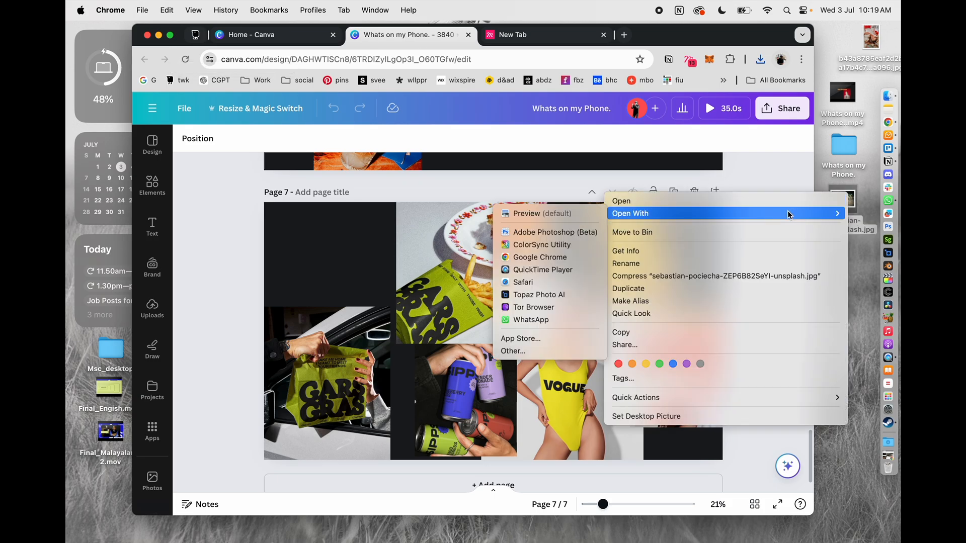
{"action": "left_click", "coordinate": [556, 231]}
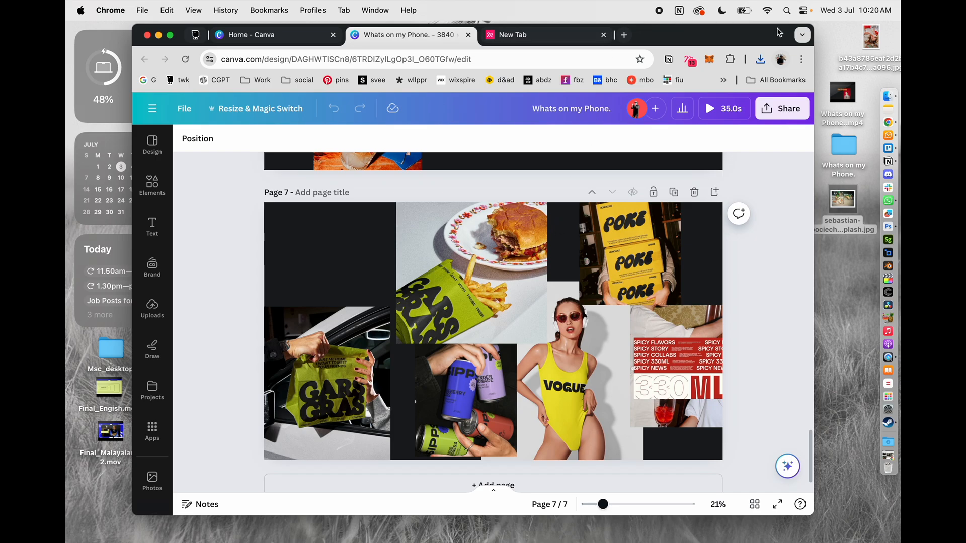
Switch to Creative Cloud, start installing Illustrator from its list of apps, and close the window
{"action": "left_click", "coordinate": [701, 11]}
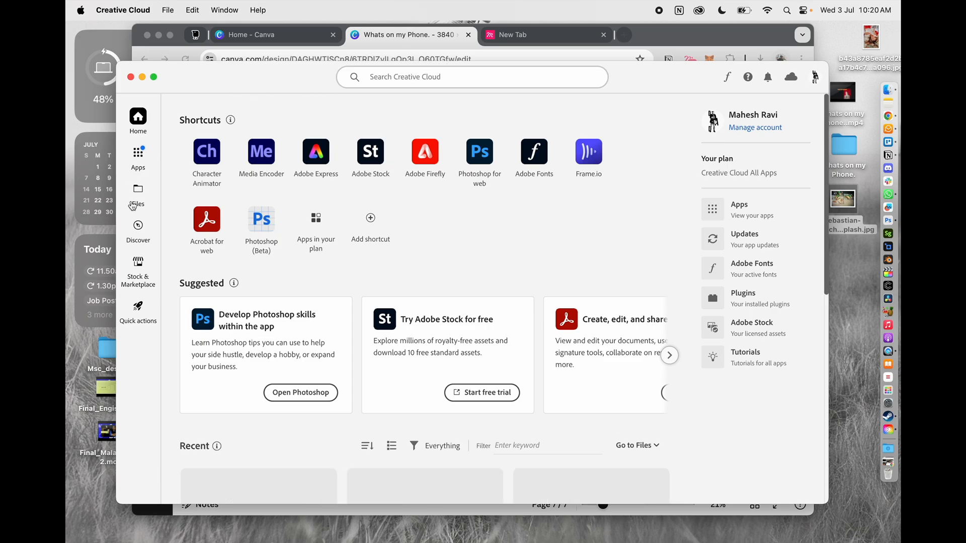
{"action": "left_click", "coordinate": [144, 162]}
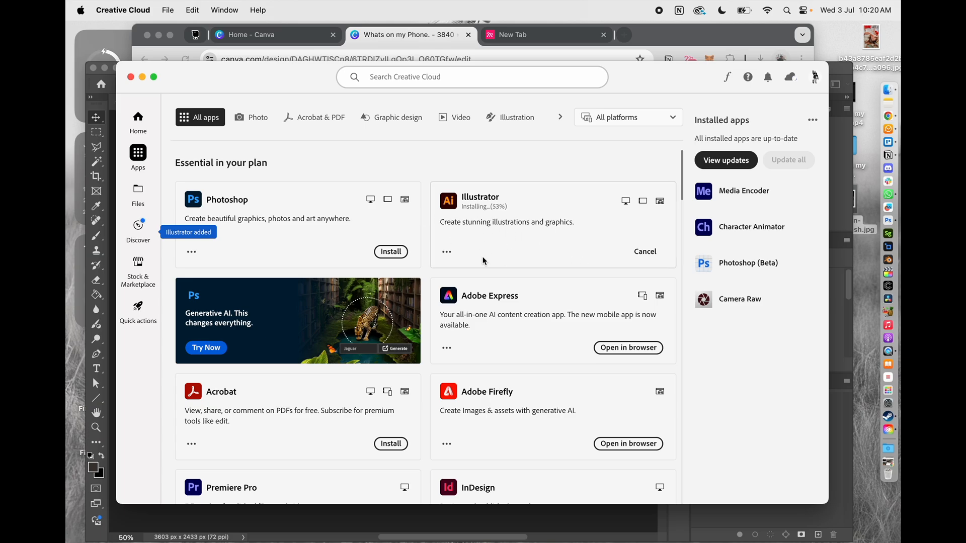
{"action": "left_click", "coordinate": [130, 77]}
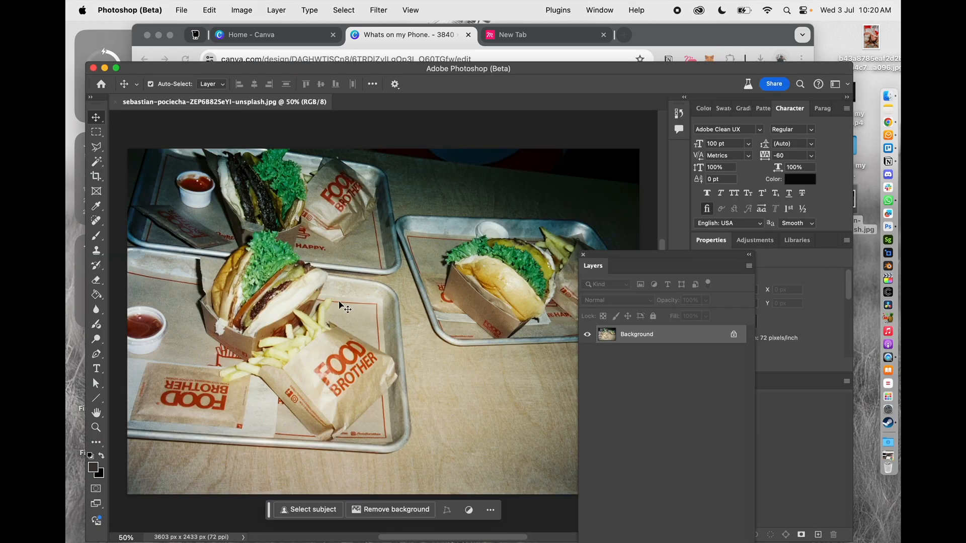
Clear the crop ratio and crop the photo around the front burger, fries and paper bag to about 1408 x 1841 px
{"action": "left_click", "coordinate": [100, 181]}
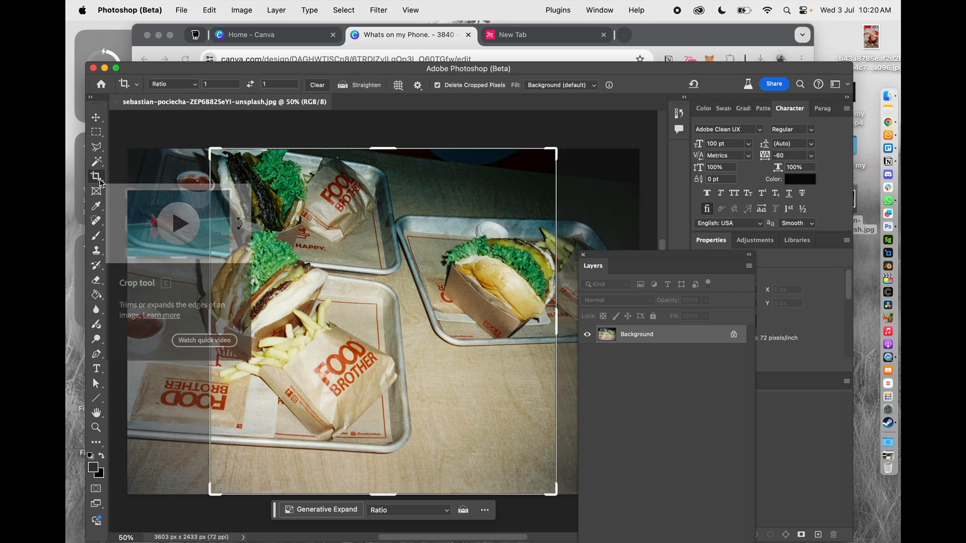
{"action": "left_click", "coordinate": [317, 85]}
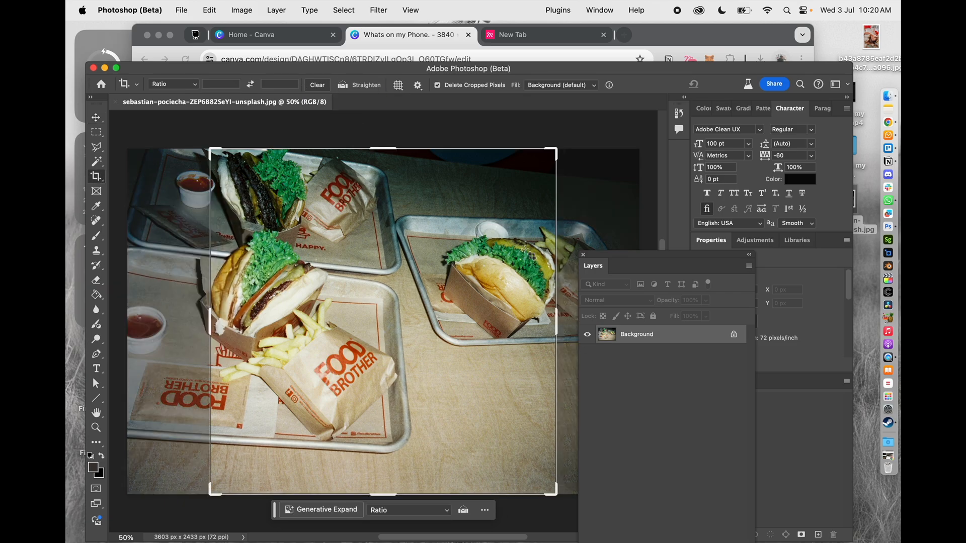
{"action": "left_click_drag", "start_coordinate": [557, 325], "coordinate": [482, 331]}
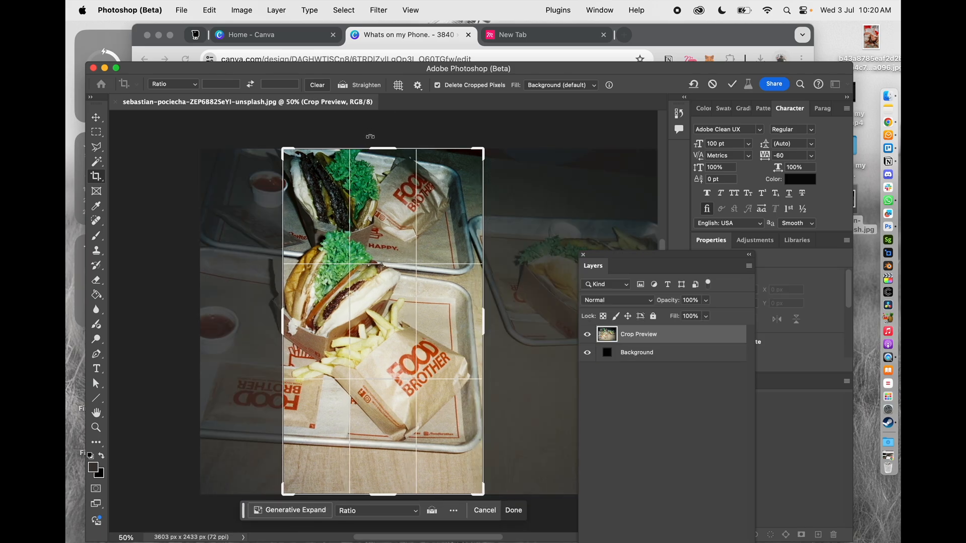
{"action": "left_click_drag", "start_coordinate": [374, 147], "coordinate": [374, 169]}
{"action": "left_click_drag", "start_coordinate": [392, 207], "coordinate": [419, 206]}
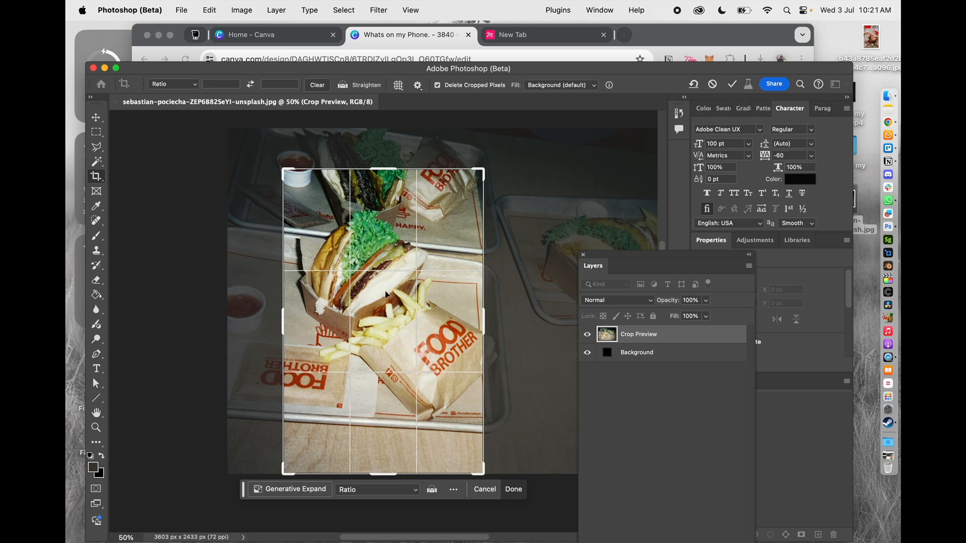
{"action": "left_click_drag", "start_coordinate": [387, 471], "coordinate": [391, 447]}
{"action": "key", "text": "Return"}
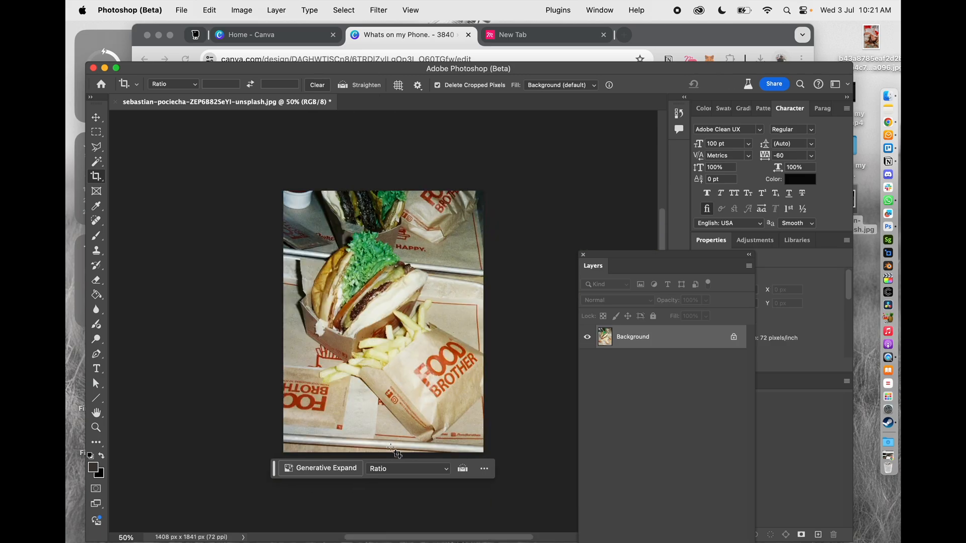
Start a Curves adjustment on the cropped photo and add highlight, midtone and shadow points to the RGB curve
{"action": "key", "text": "super+plus"}
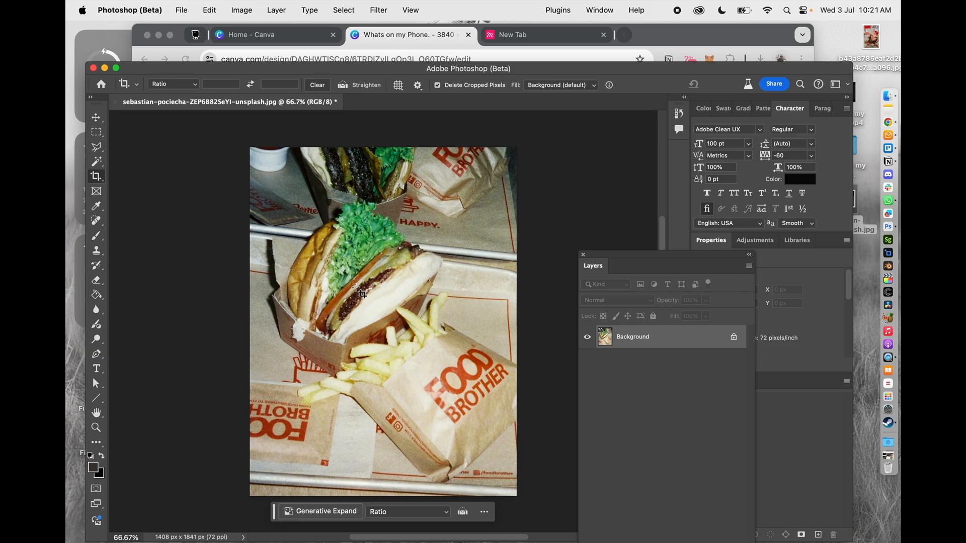
{"action": "key", "text": "super+m"}
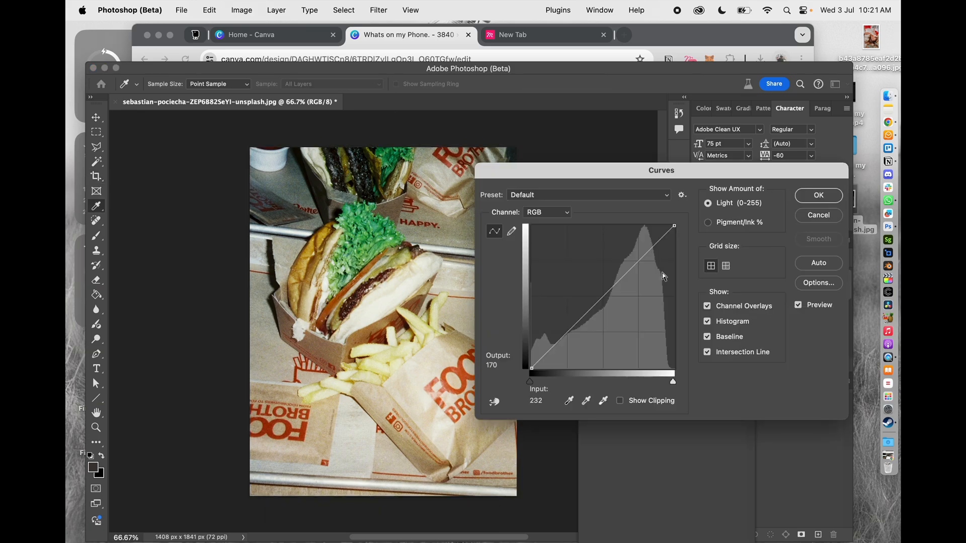
{"action": "left_click_drag", "start_coordinate": [606, 170], "coordinate": [609, 207]}
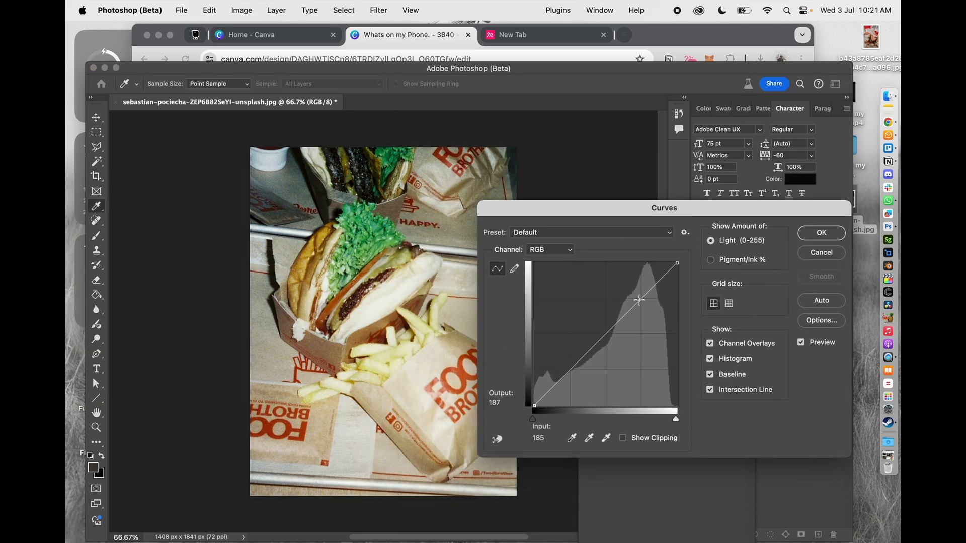
{"action": "left_click", "coordinate": [642, 298]}
{"action": "left_click", "coordinate": [605, 335]}
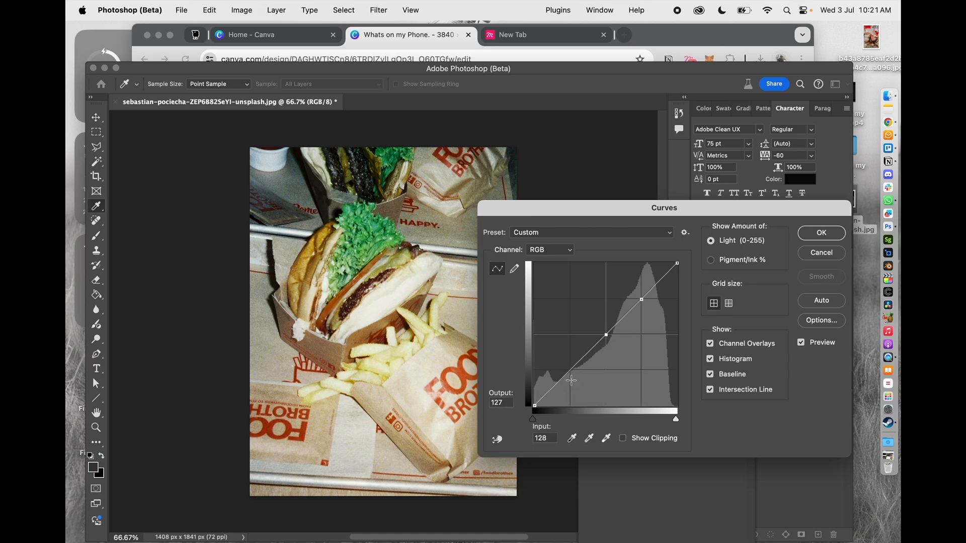
{"action": "left_click", "coordinate": [566, 377]}
Raise the RGB highlight point to input 184, output 192, lower the shadow point to input 63, output 49, and compare the preview
{"action": "mouse_move", "coordinate": [641, 300]}
{"action": "left_mouse_down"}
{"action": "mouse_move", "coordinate": [635, 282]}
{"action": "mouse_move", "coordinate": [637, 297]}
{"action": "left_mouse_up"}
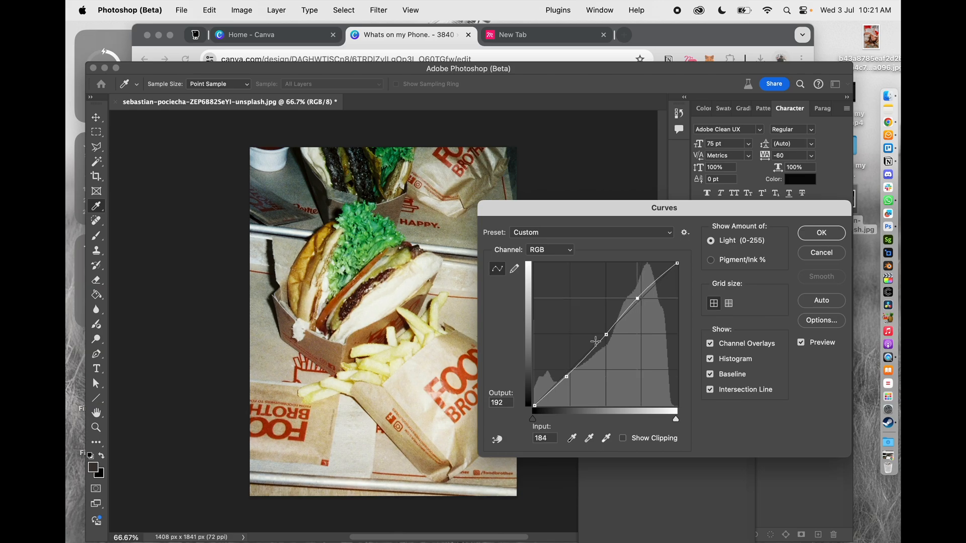
{"action": "left_click_drag", "start_coordinate": [567, 377], "coordinate": [569, 378]}
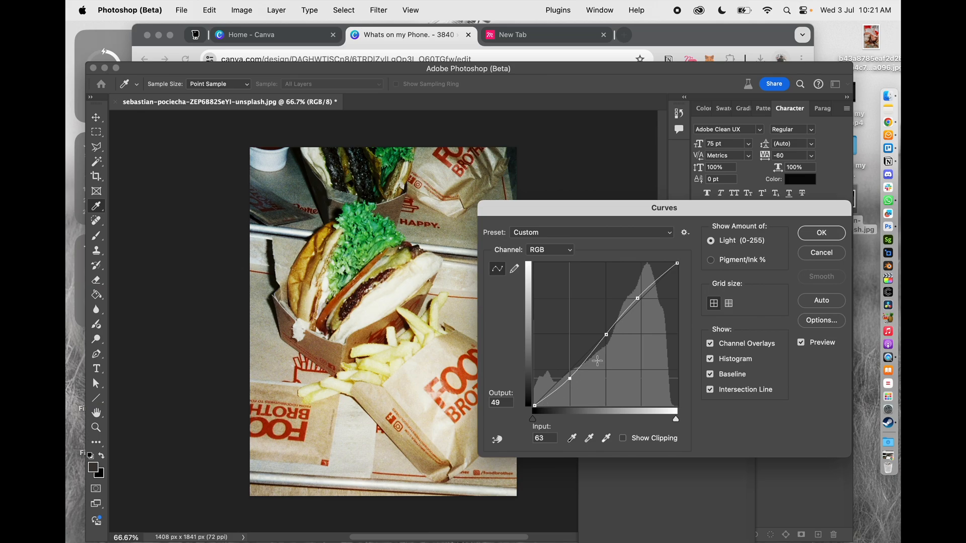
{"action": "left_click", "coordinate": [801, 342]}
{"action": "left_click", "coordinate": [801, 342]}
Set the Red channel's black point to output 1 and raise its curve to output 187 at input 175
{"action": "left_click", "coordinate": [560, 250]}
{"action": "left_click", "coordinate": [556, 262]}
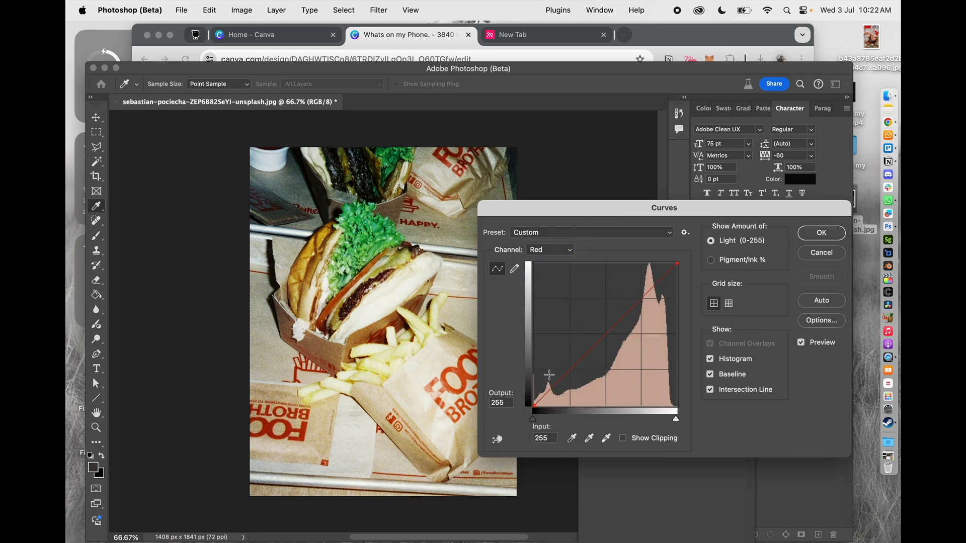
{"action": "mouse_move", "coordinate": [678, 263]}
{"action": "left_mouse_down"}
{"action": "mouse_move", "coordinate": [619, 261]}
{"action": "mouse_move", "coordinate": [677, 263]}
{"action": "left_mouse_up"}
{"action": "left_click_drag", "start_coordinate": [534, 406], "coordinate": [493, 405]}
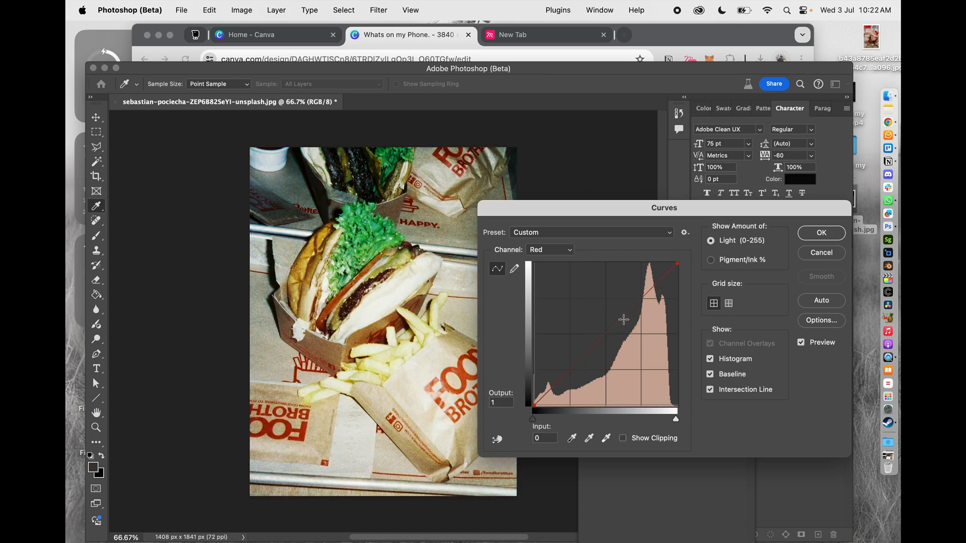
{"action": "left_click_drag", "start_coordinate": [634, 304], "coordinate": [632, 300]}
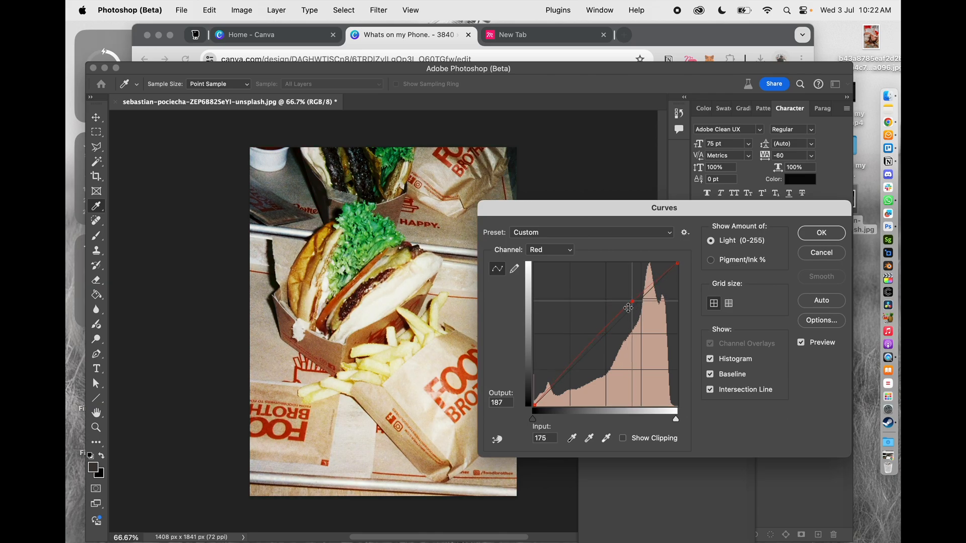
Raise the Blue channel's curve to output 196 at input 175
{"action": "left_click", "coordinate": [553, 250]}
{"action": "left_click", "coordinate": [567, 275]}
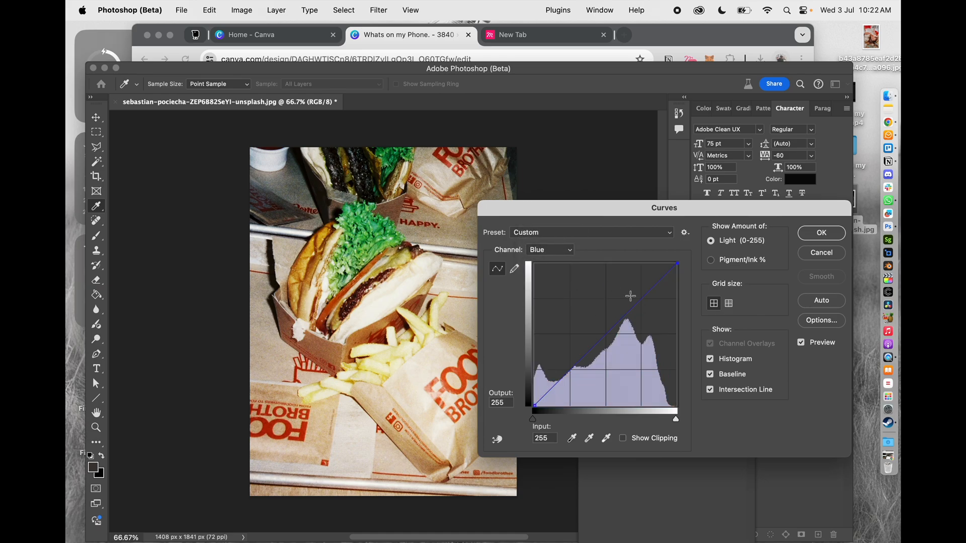
{"action": "left_click_drag", "start_coordinate": [632, 297], "coordinate": [632, 297]}
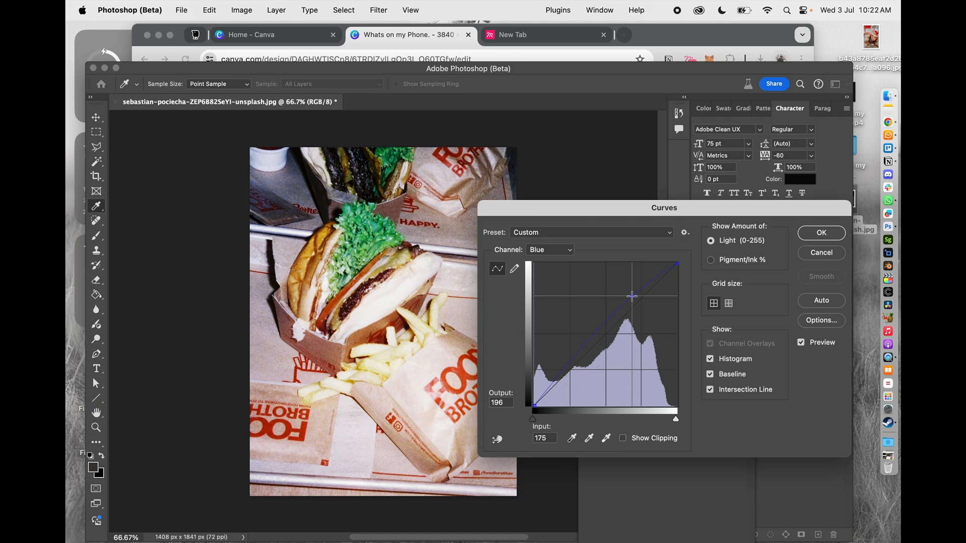
Raise the Green channel's curve to output 154 at input 150, apply the Curves adjustment, and switch to the Move tool
{"action": "left_click", "coordinate": [544, 249]}
{"action": "left_click", "coordinate": [552, 238]}
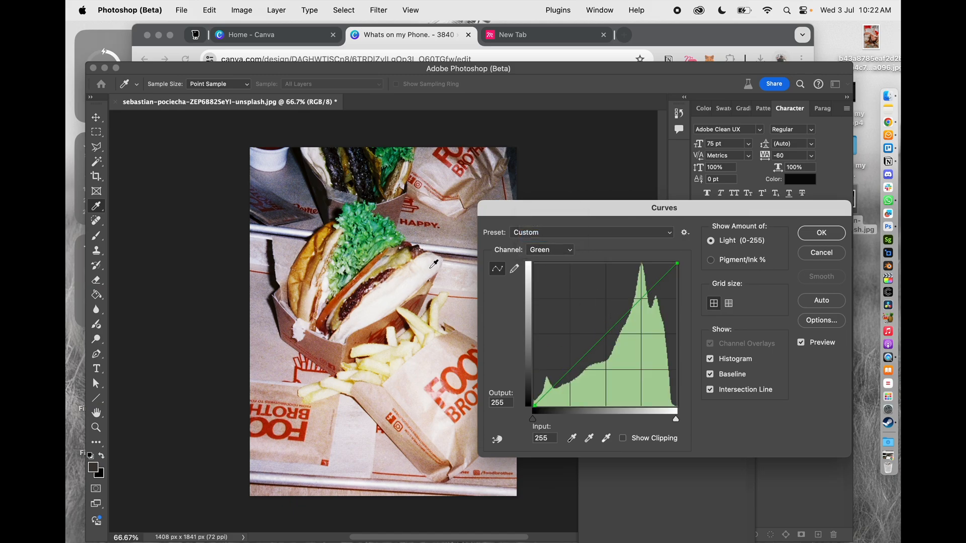
{"action": "left_click_drag", "start_coordinate": [623, 319], "coordinate": [622, 323]}
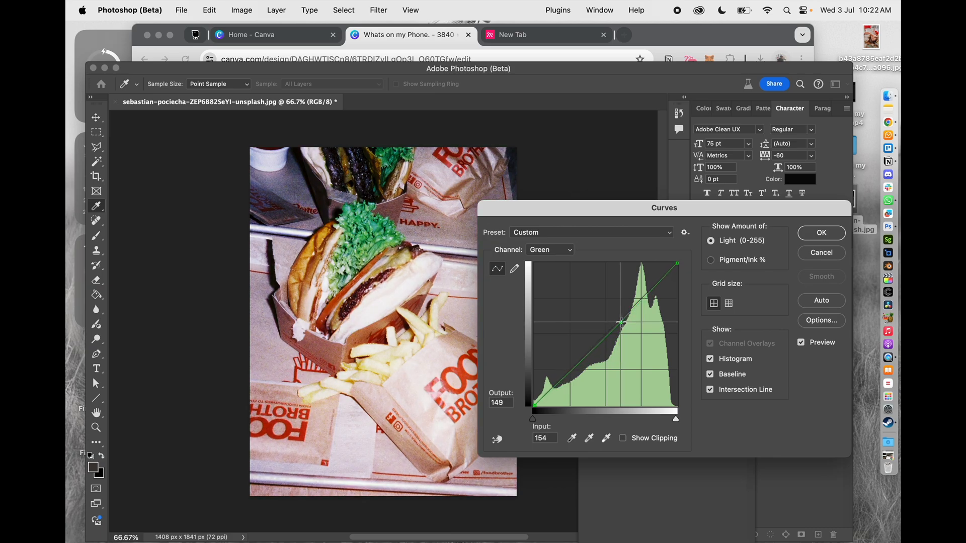
{"action": "left_click_drag", "start_coordinate": [620, 322], "coordinate": [618, 318]}
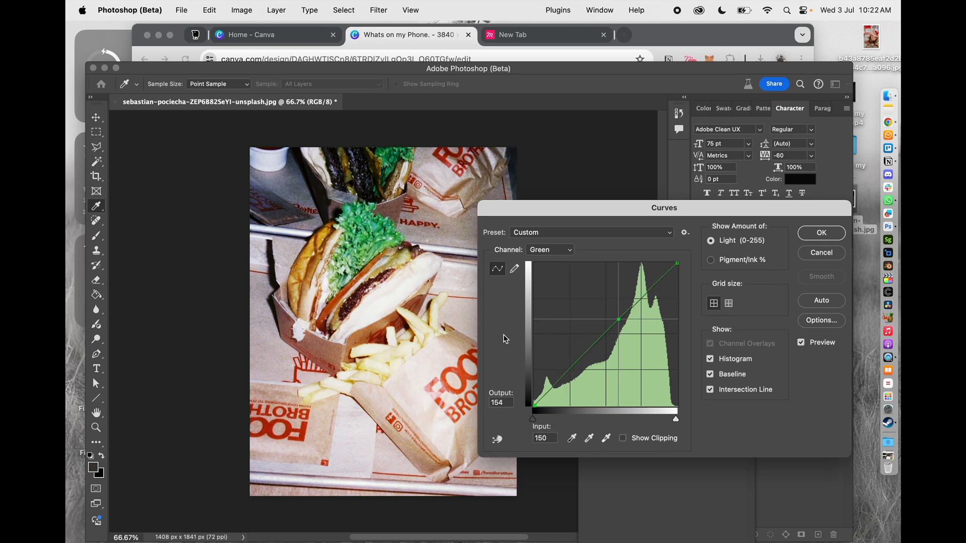
{"action": "left_click", "coordinate": [821, 232]}
{"action": "key", "text": "c"}
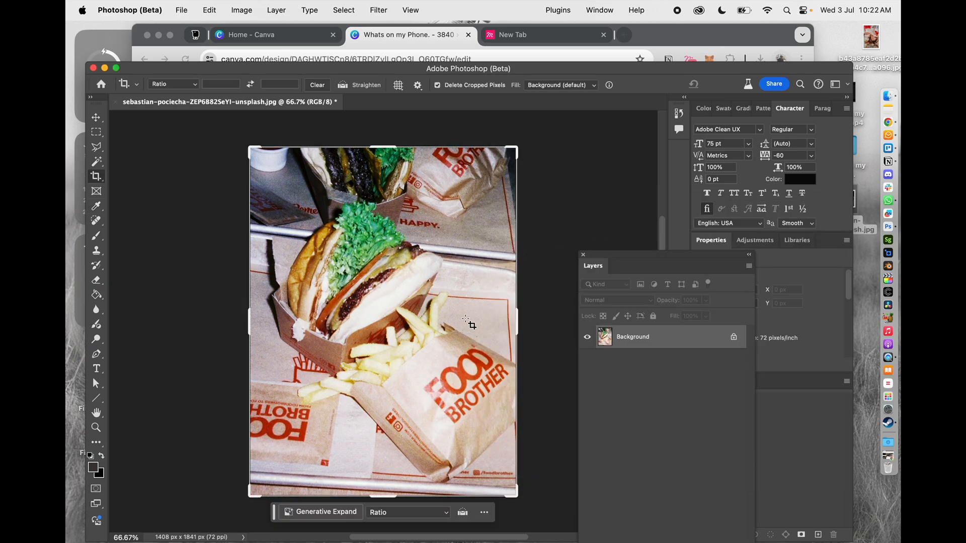
{"action": "key", "text": "v"}
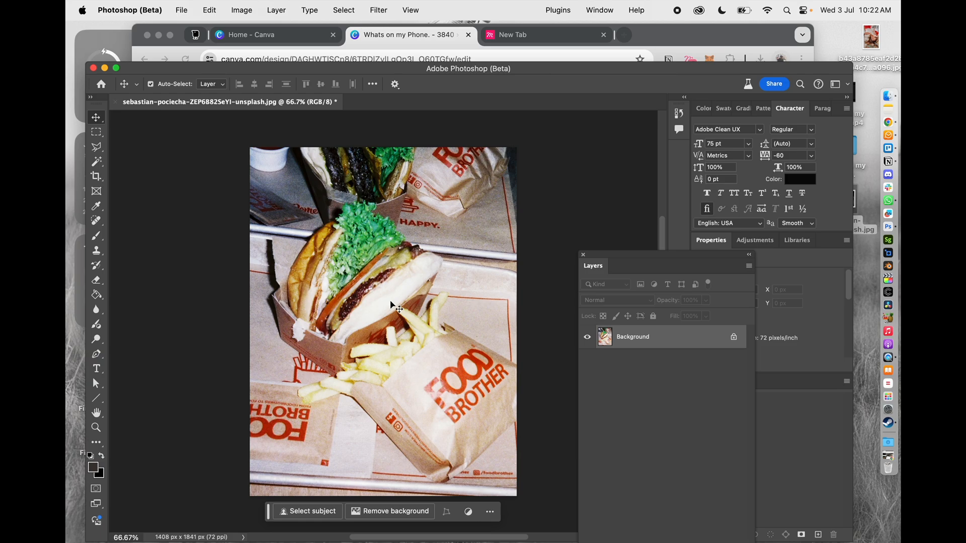
Start a Hue/Saturation adjustment on the photo and set the Reds' saturation to +57
{"action": "key", "text": "super+u"}
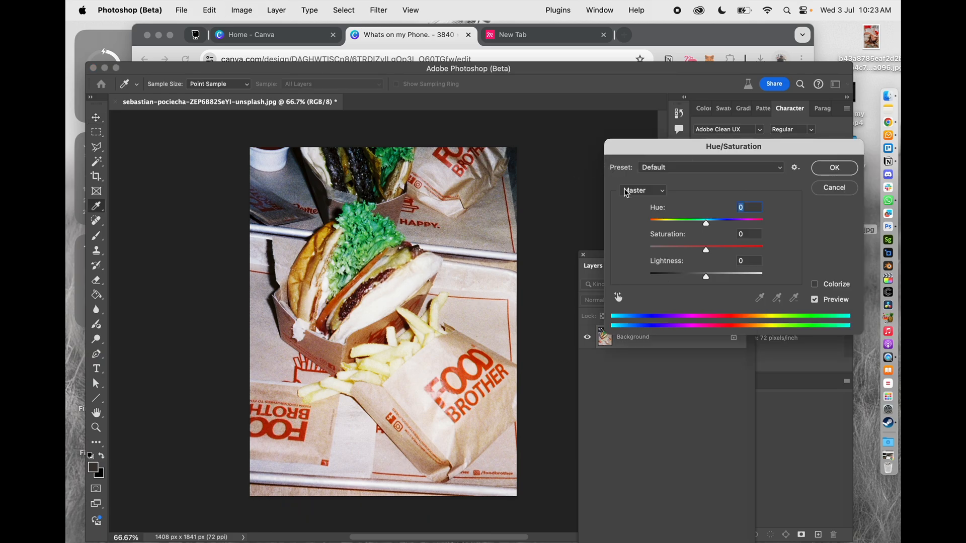
{"action": "left_click_drag", "start_coordinate": [640, 147], "coordinate": [550, 165]}
{"action": "left_click", "coordinate": [553, 207]}
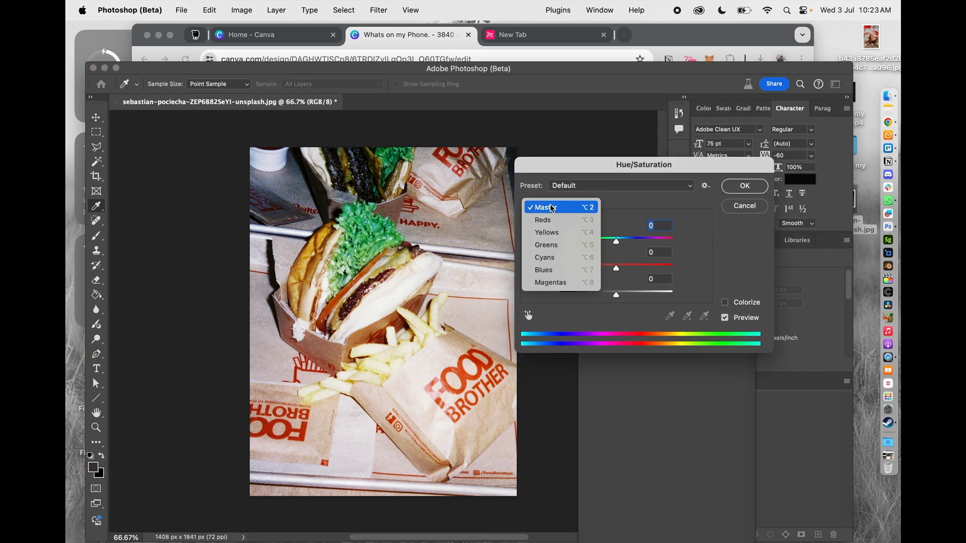
{"action": "left_click", "coordinate": [547, 221]}
{"action": "left_click_drag", "start_coordinate": [616, 268], "coordinate": [650, 275]}
Set the Blues' saturation to +53 and apply the Hue/Saturation adjustment
{"action": "left_click", "coordinate": [553, 208]}
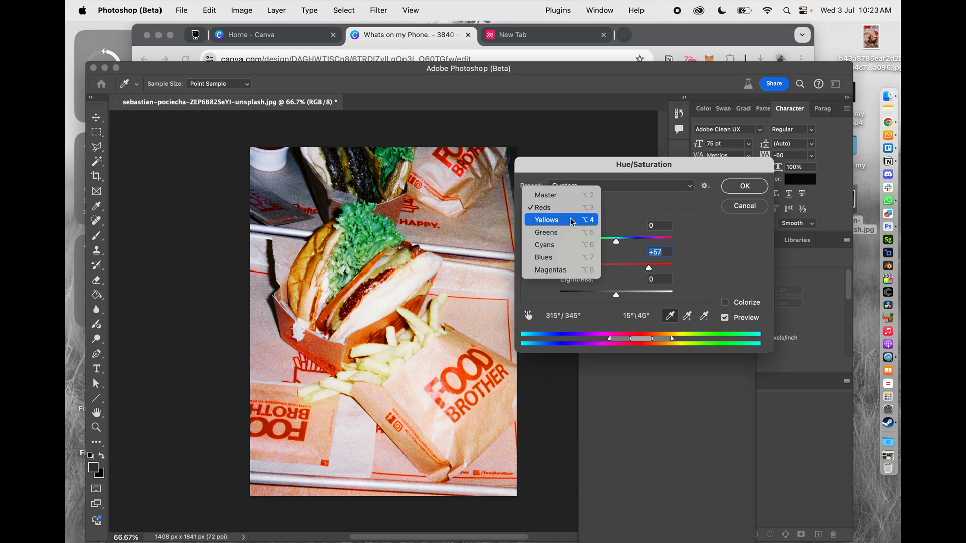
{"action": "left_click", "coordinate": [558, 258]}
{"action": "left_click_drag", "start_coordinate": [617, 269], "coordinate": [648, 271]}
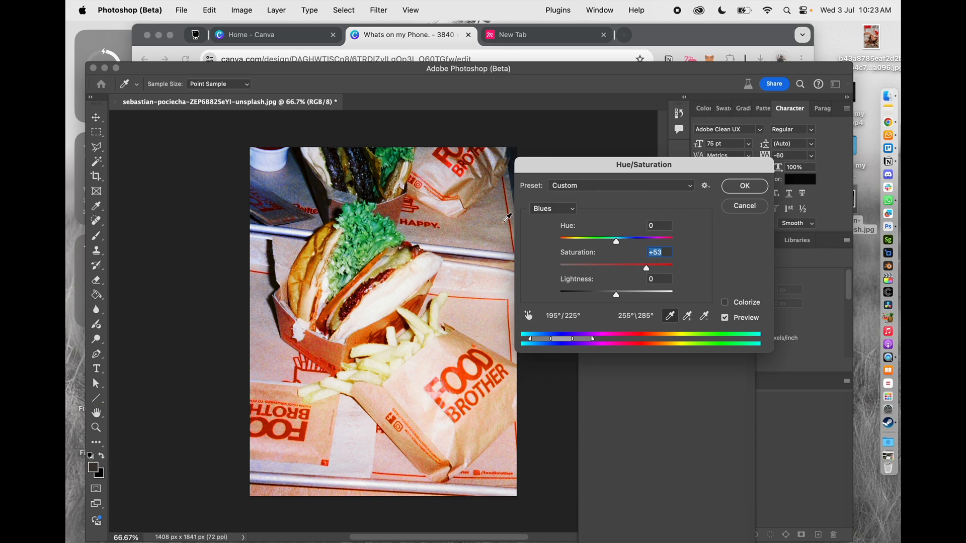
{"action": "left_click", "coordinate": [725, 186]}
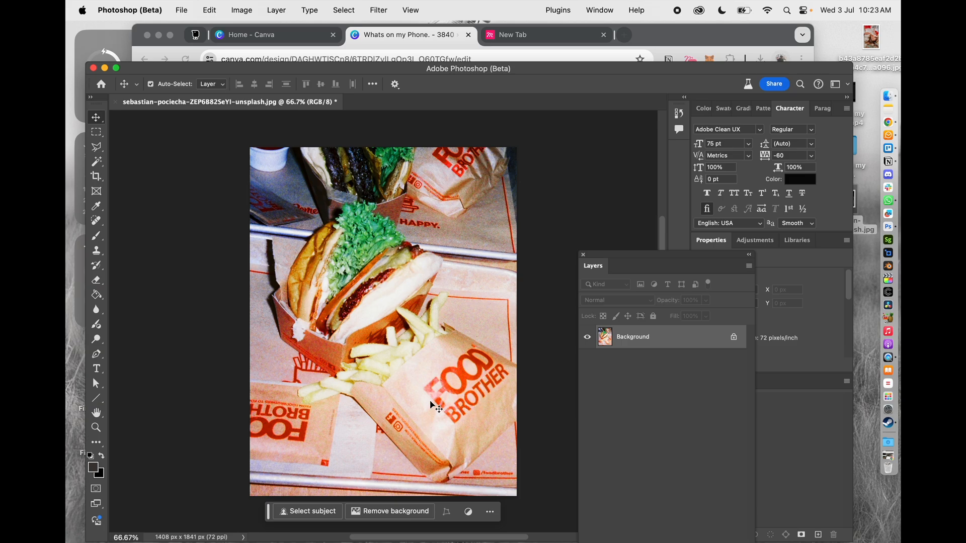
Outline the FOOD BROTHER logo on the front paper bag with a closed Polygonal Lasso selection
{"action": "left_click", "coordinate": [98, 146]}
{"action": "left_click", "coordinate": [411, 383]}
{"action": "left_click", "coordinate": [442, 430]}
{"action": "left_click", "coordinate": [500, 403]}
{"action": "left_click", "coordinate": [513, 373]}
{"action": "left_click", "coordinate": [468, 340]}
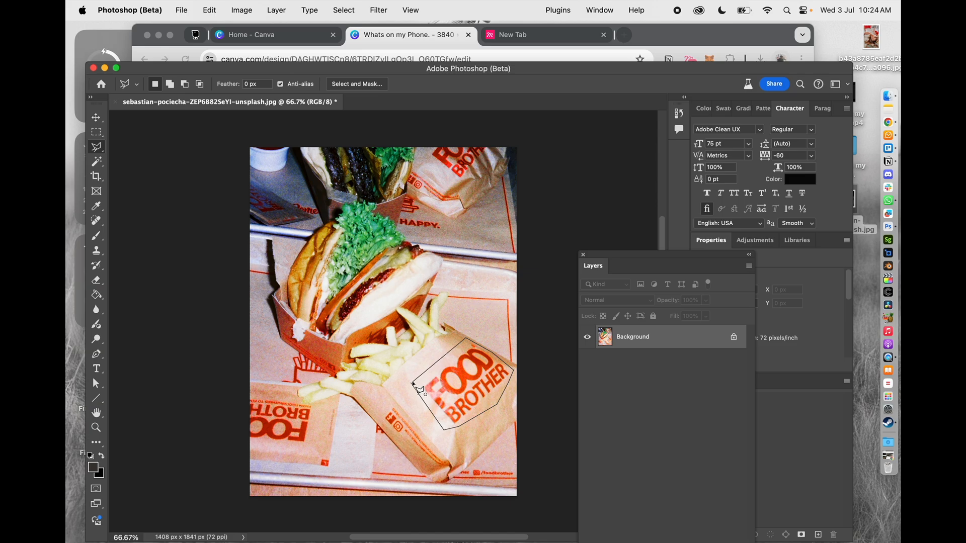
{"action": "left_click", "coordinate": [412, 384]}
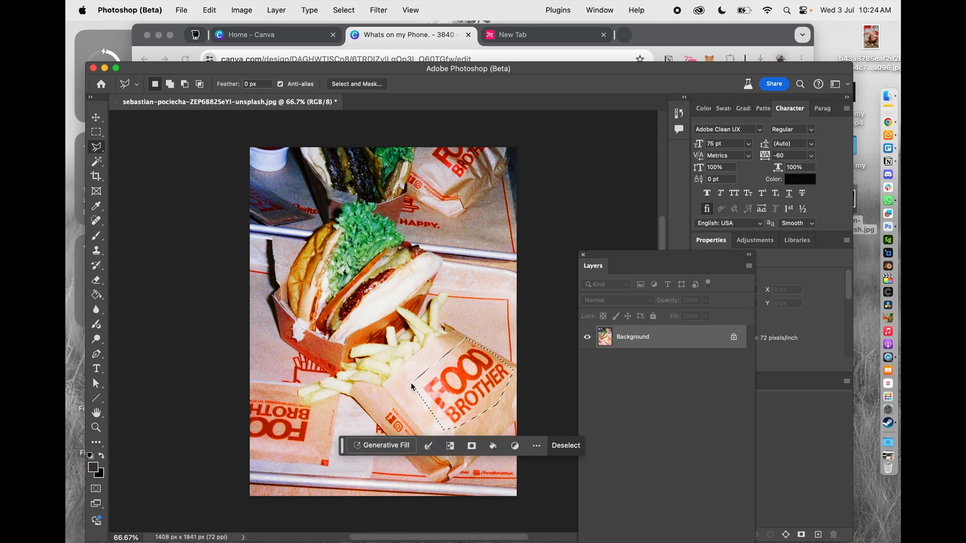
Remove the selected bag logo using Generative Fill without a prompt, keeping the third variation with the blank bag
{"action": "left_click", "coordinate": [398, 445]}
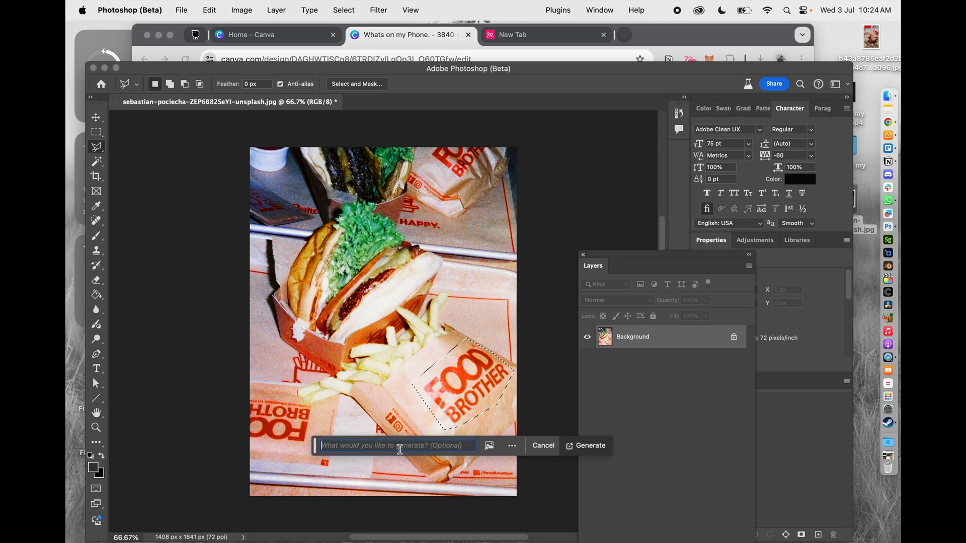
{"action": "left_click", "coordinate": [585, 445]}
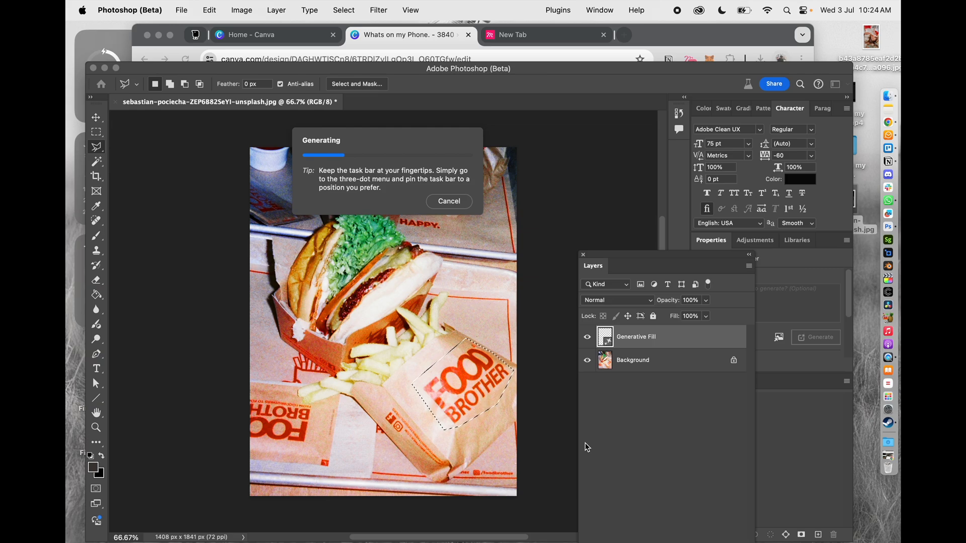
{"action": "left_click_drag", "start_coordinate": [691, 321], "coordinate": [711, 327]}
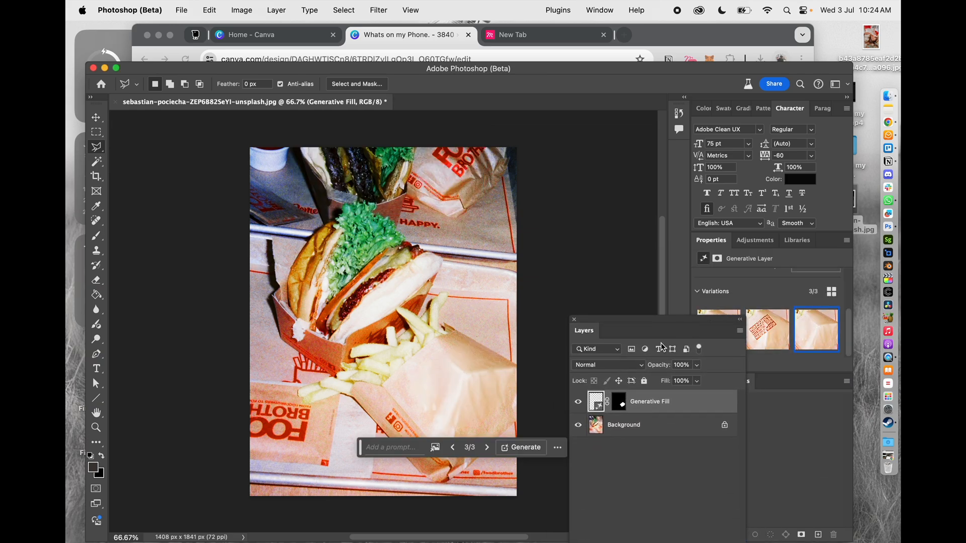
{"action": "left_click", "coordinate": [575, 319]}
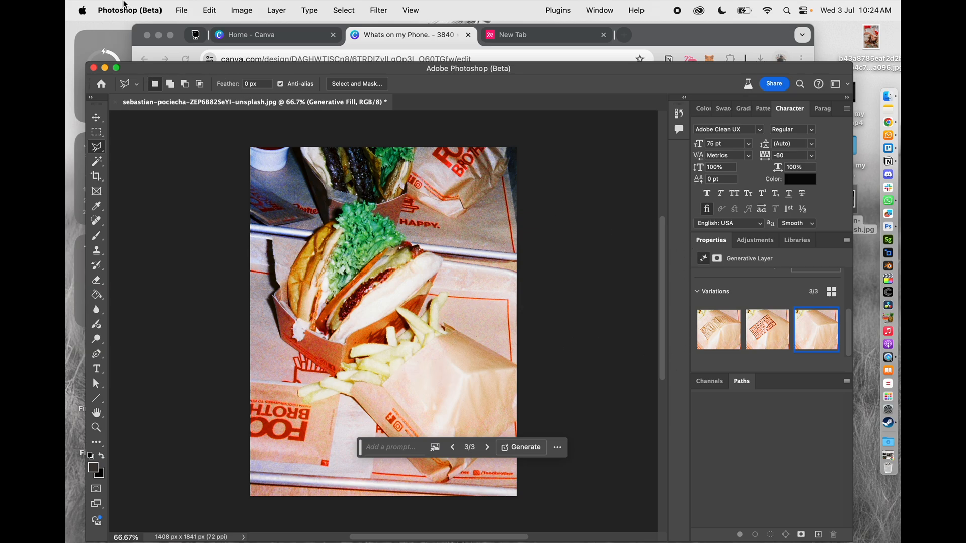
Save a copy of the edited photo to the Desktop as a progressive JPEG at Maximum quality 12
{"action": "left_click", "coordinate": [182, 10]}
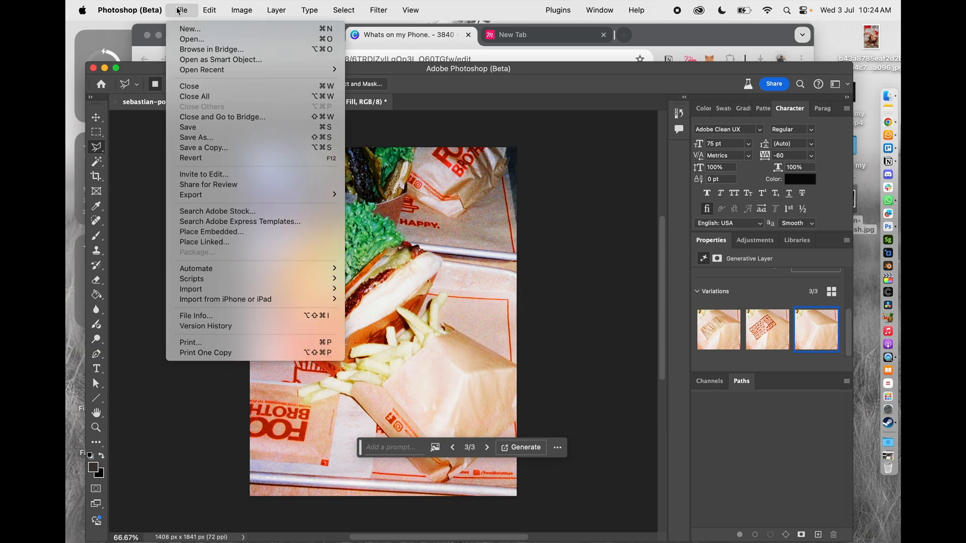
{"action": "left_click", "coordinate": [207, 137]}
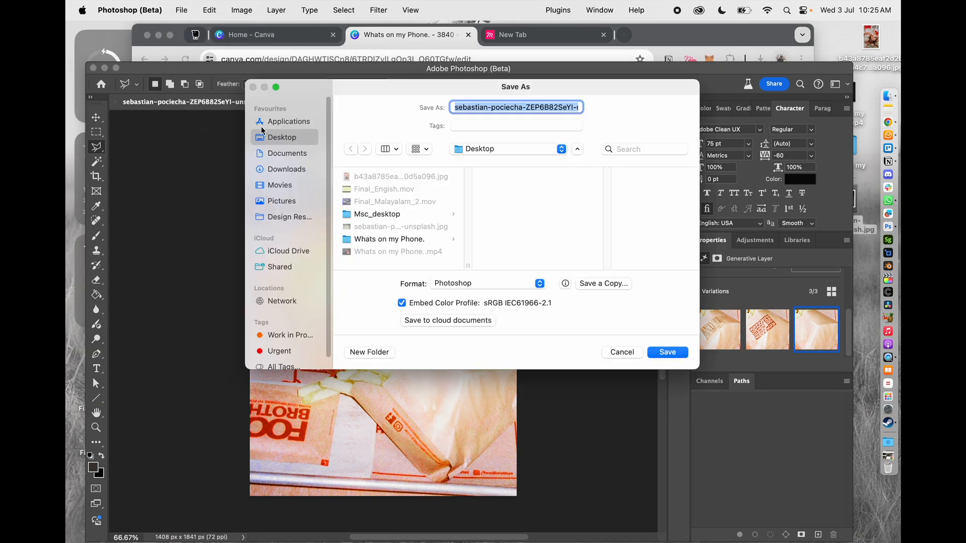
{"action": "left_click", "coordinate": [446, 282]}
{"action": "left_click", "coordinate": [580, 288]}
{"action": "left_click", "coordinate": [584, 284]}
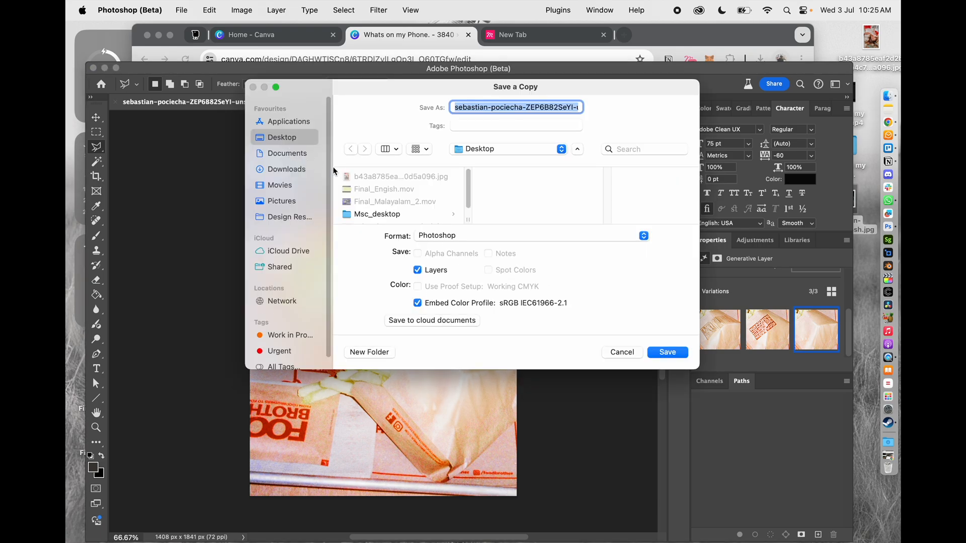
{"action": "left_click", "coordinate": [442, 236]}
{"action": "left_click", "coordinate": [443, 330]}
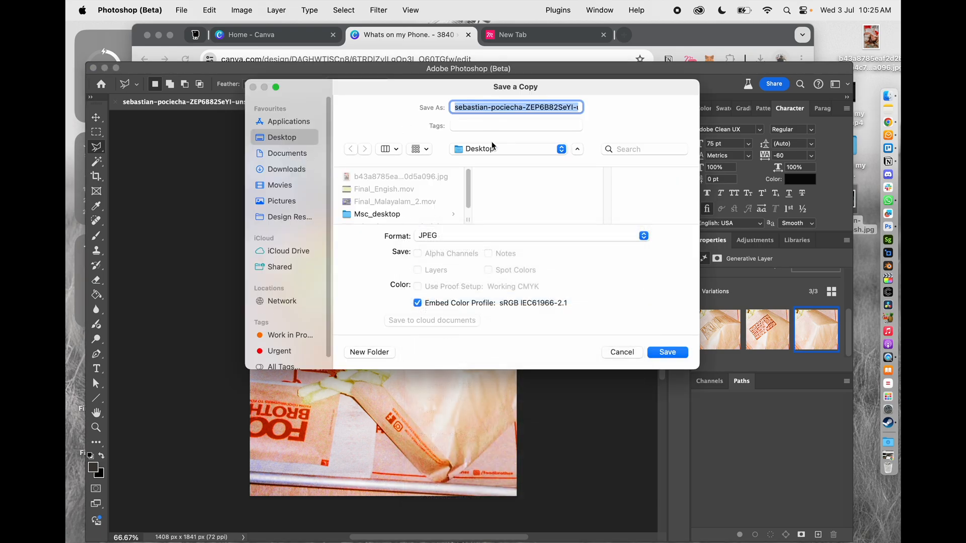
{"action": "left_click", "coordinate": [666, 353]}
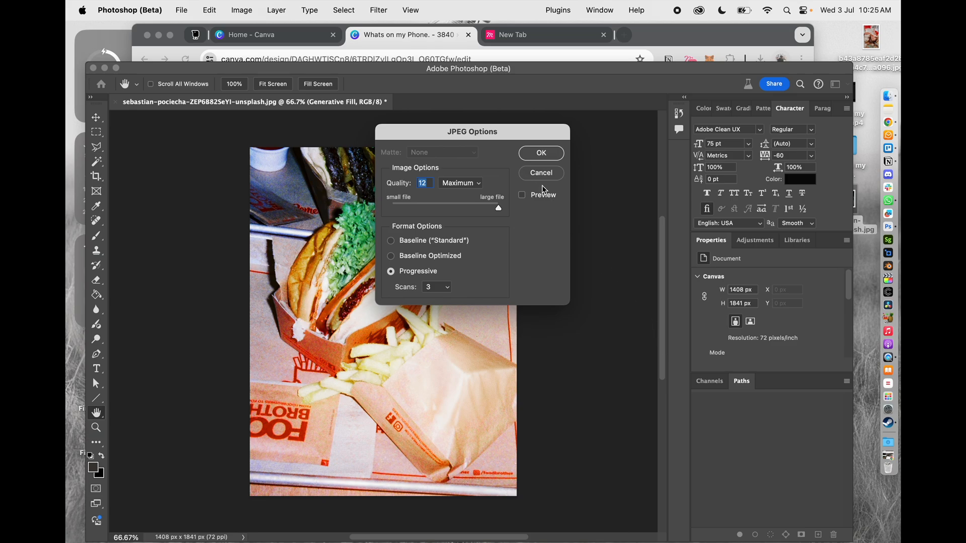
{"action": "left_click", "coordinate": [538, 151]}
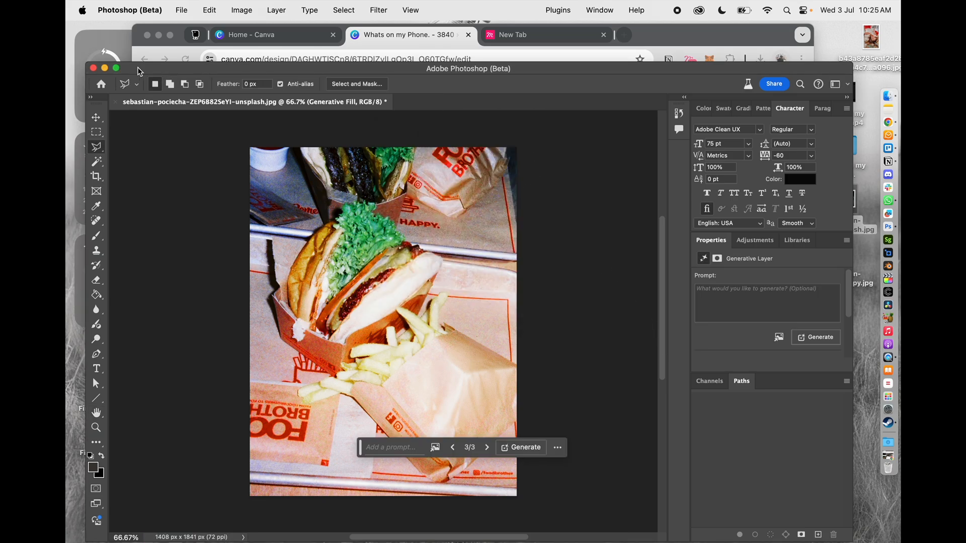
Close the Photoshop document, switch to Canva in Chrome, and open the "_DIALOGUES WITH PIXELS" Instagram Post design
{"action": "left_click", "coordinate": [92, 68]}
{"action": "left_click", "coordinate": [435, 241]}
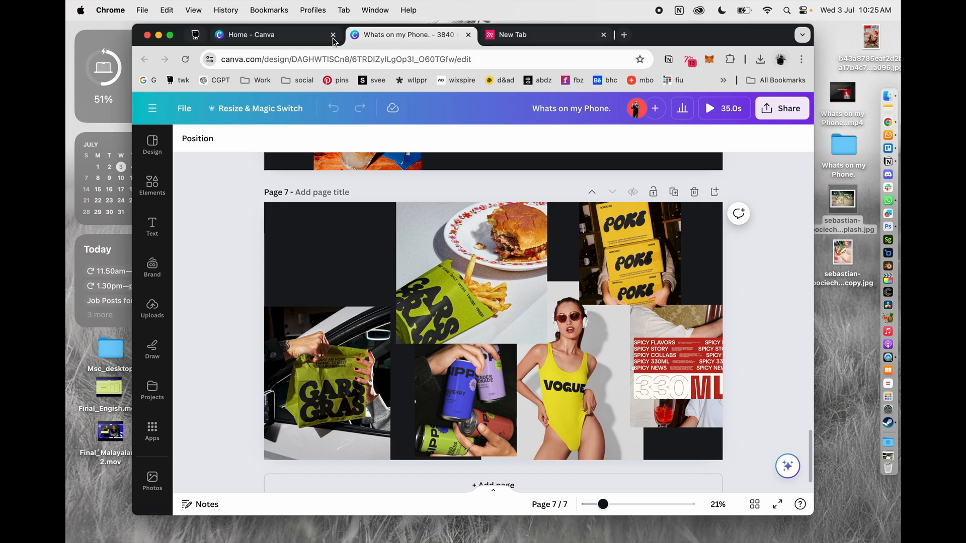
{"action": "left_click", "coordinate": [302, 34]}
{"action": "mouse_move", "coordinate": [316, 120]}
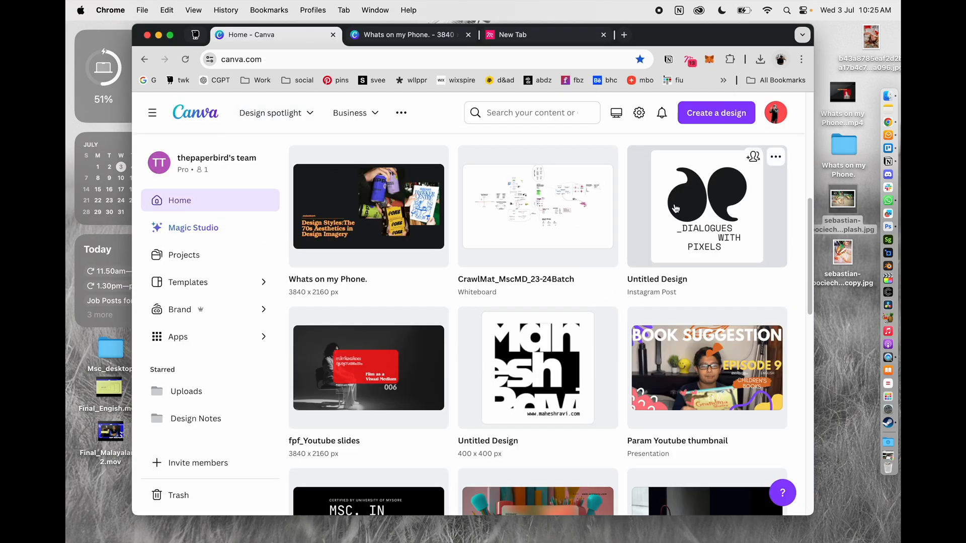
{"action": "left_click", "coordinate": [697, 261]}
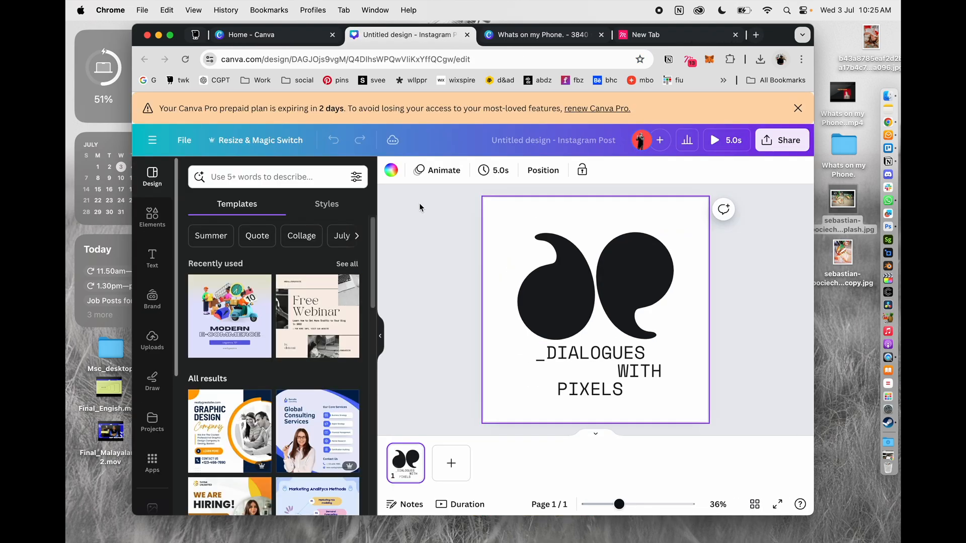
{"action": "left_click", "coordinate": [420, 205]}
{"action": "left_click", "coordinate": [381, 336]}
Select the logo's elements and change the "_DIALOGUES WITH PIXELS" text color to red
{"action": "left_click_drag", "start_coordinate": [334, 216], "coordinate": [596, 394]}
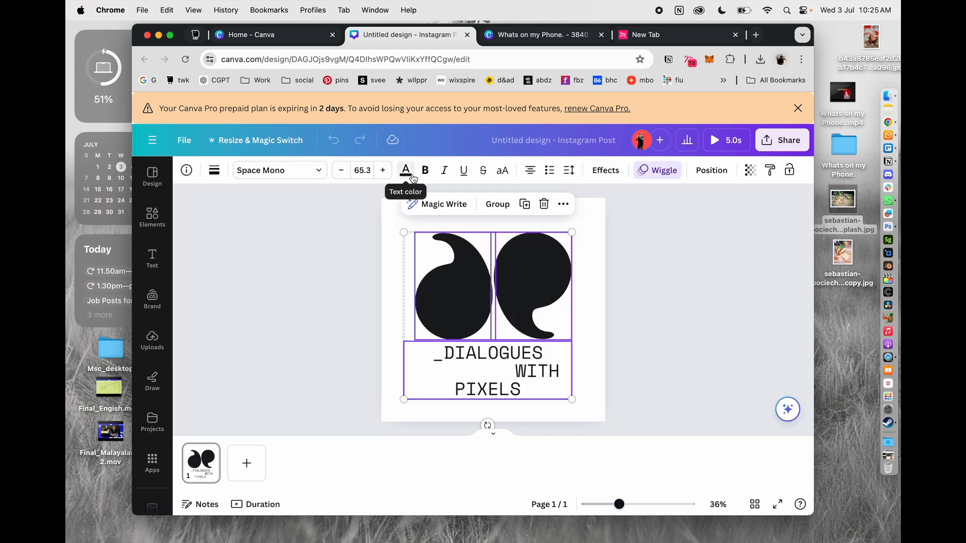
{"action": "left_click", "coordinate": [405, 170]}
{"action": "left_click", "coordinate": [203, 489]}
Recolor both black quotation-mark shapes with the same red as the text
{"action": "left_click", "coordinate": [466, 270]}
{"action": "left_click", "coordinate": [377, 250]}
{"action": "left_click", "coordinate": [545, 286]}
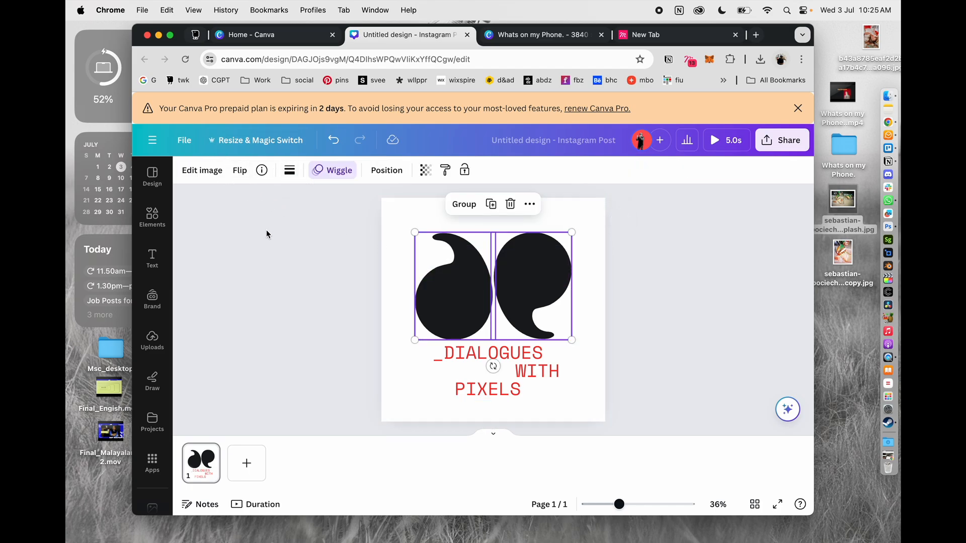
{"action": "left_click", "coordinate": [442, 282]}
{"action": "left_click", "coordinate": [290, 171]}
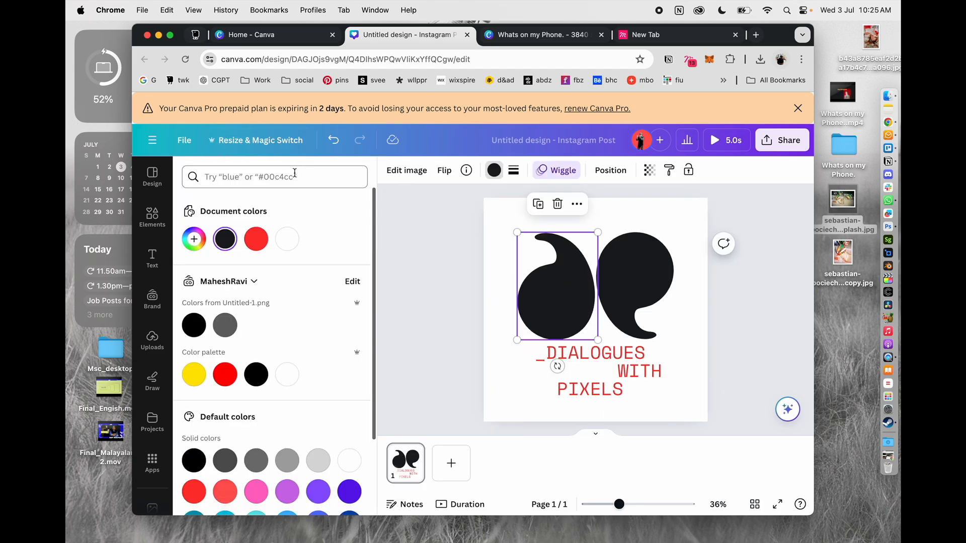
{"action": "left_click", "coordinate": [256, 239]}
{"action": "key", "text": "Tab"}
{"action": "left_click", "coordinate": [256, 238]}
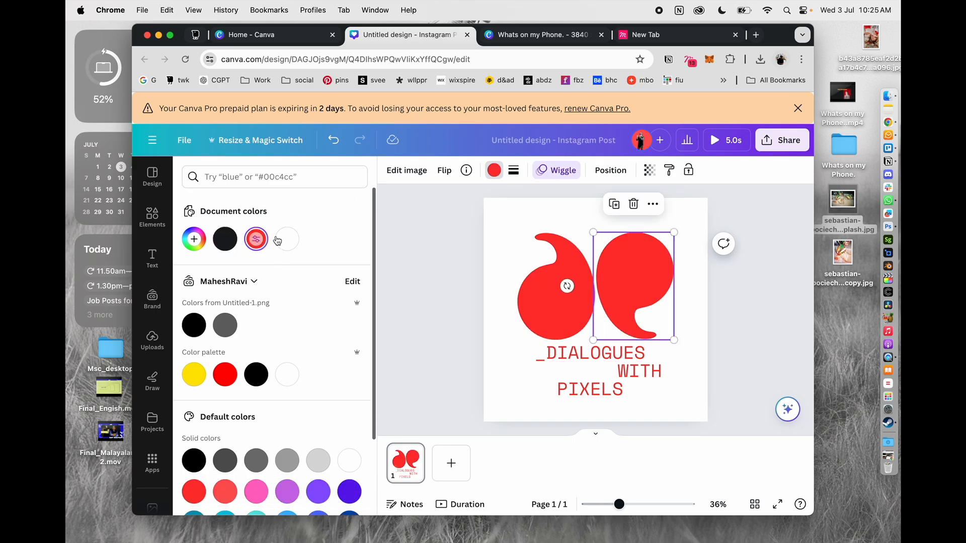
Download the red logo design as a PNG to the Desktop under the name "Untitled design" and minimize the browser window
{"action": "left_click", "coordinate": [403, 252]}
{"action": "left_click", "coordinate": [783, 140]}
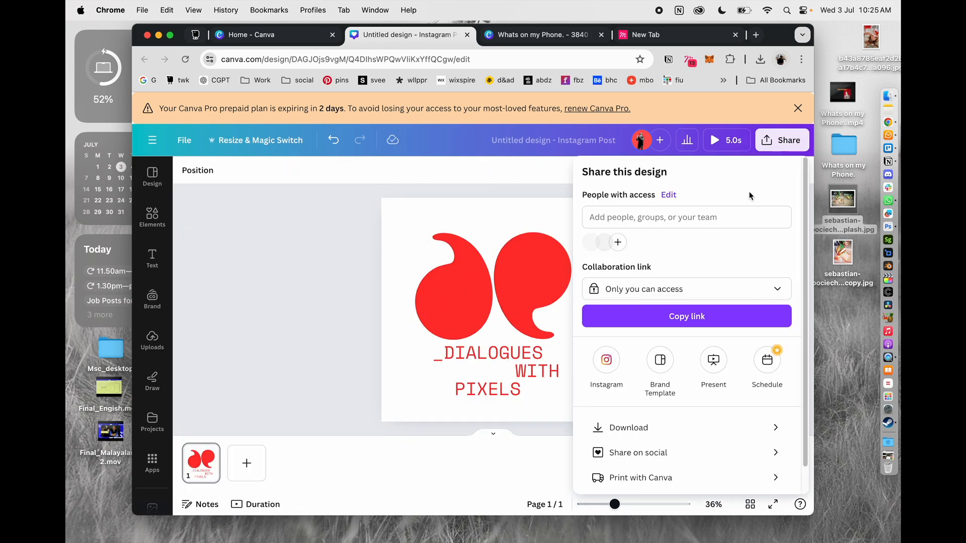
{"action": "left_click", "coordinate": [649, 427]}
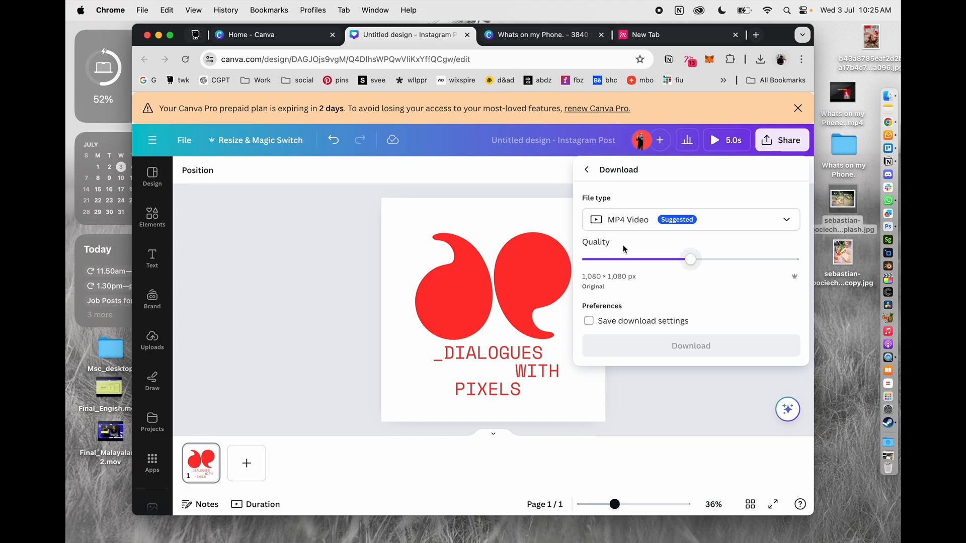
{"action": "left_click", "coordinate": [623, 219]}
{"action": "left_click", "coordinate": [626, 288]}
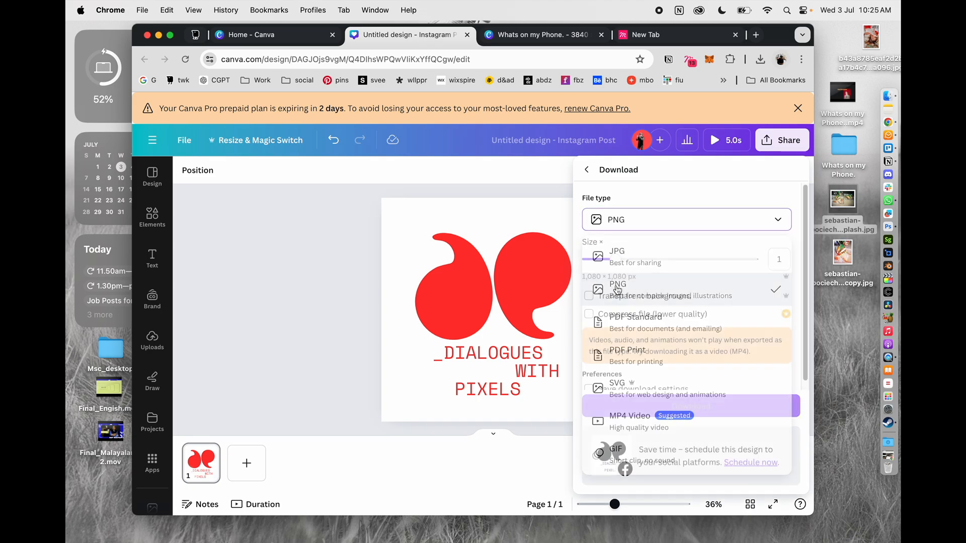
{"action": "left_click", "coordinate": [642, 301]}
{"action": "left_click", "coordinate": [691, 406]}
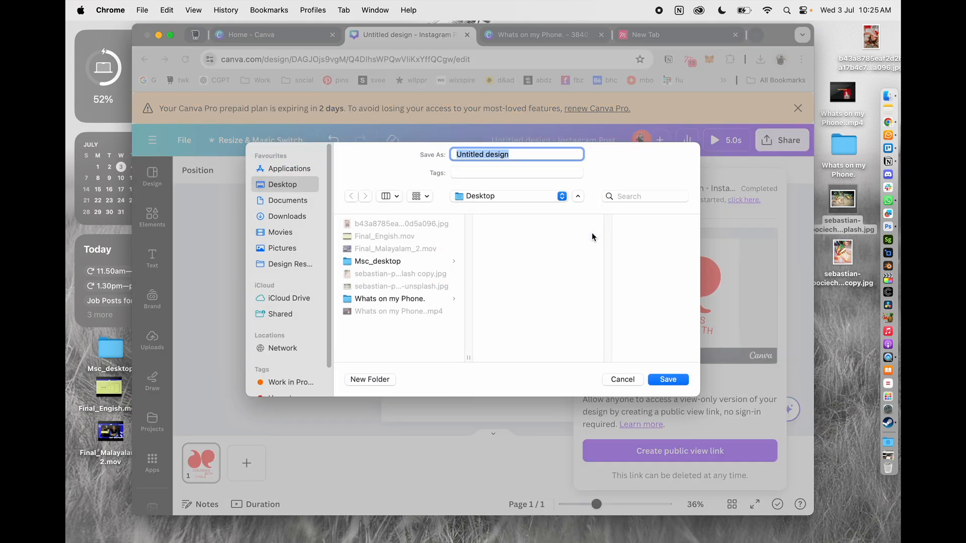
{"action": "key", "text": "Return"}
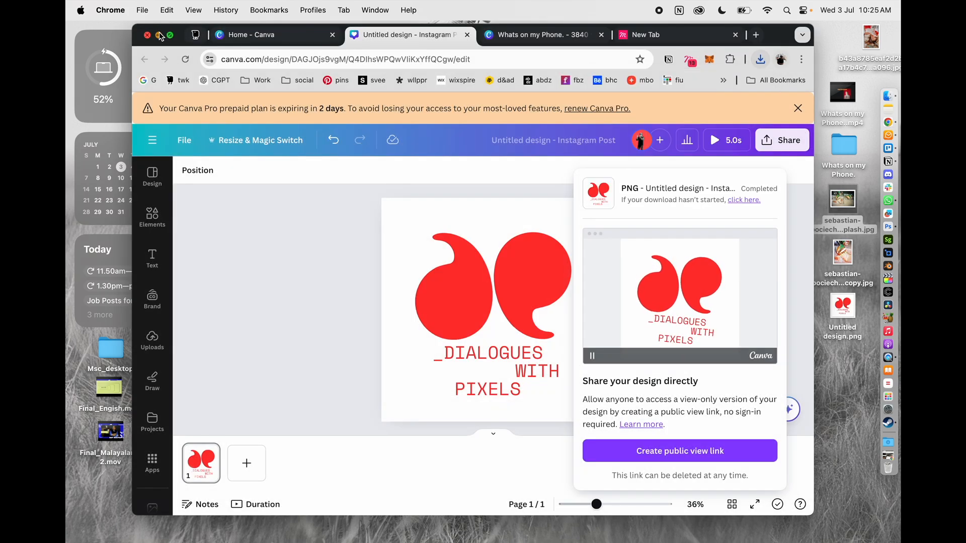
{"action": "left_click", "coordinate": [158, 33]}
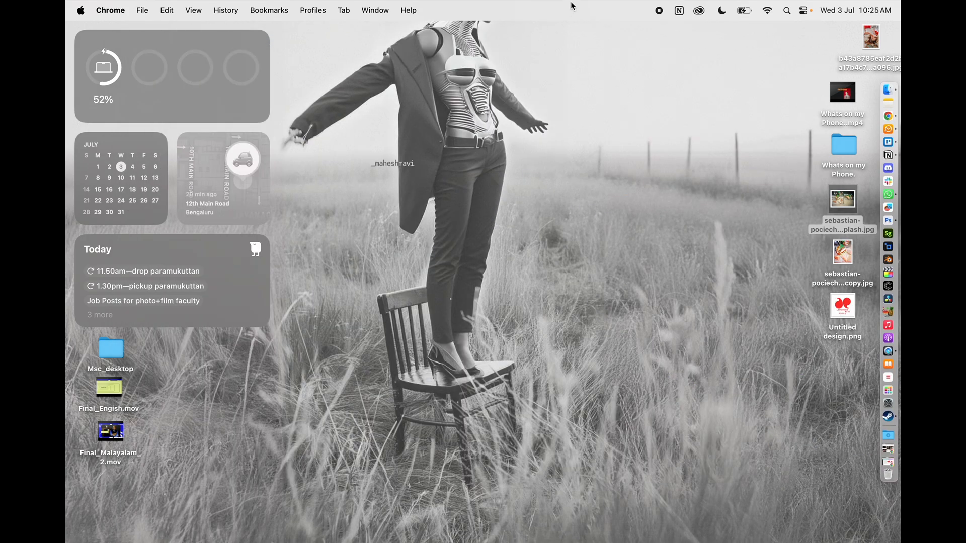
Launch Illustrator from Creative Cloud and create a new A4 portrait document in CMYK color
{"action": "left_click", "coordinate": [698, 10]}
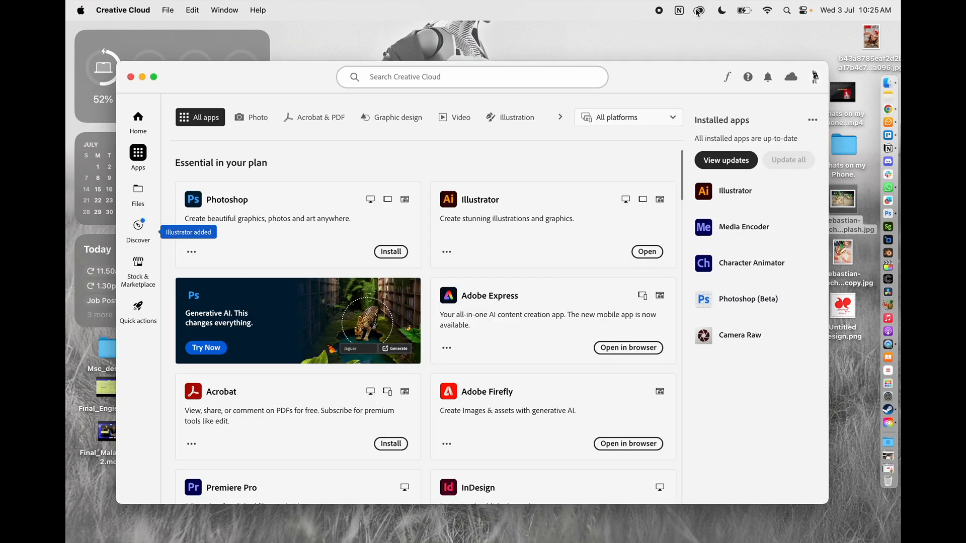
{"action": "left_click", "coordinate": [646, 251]}
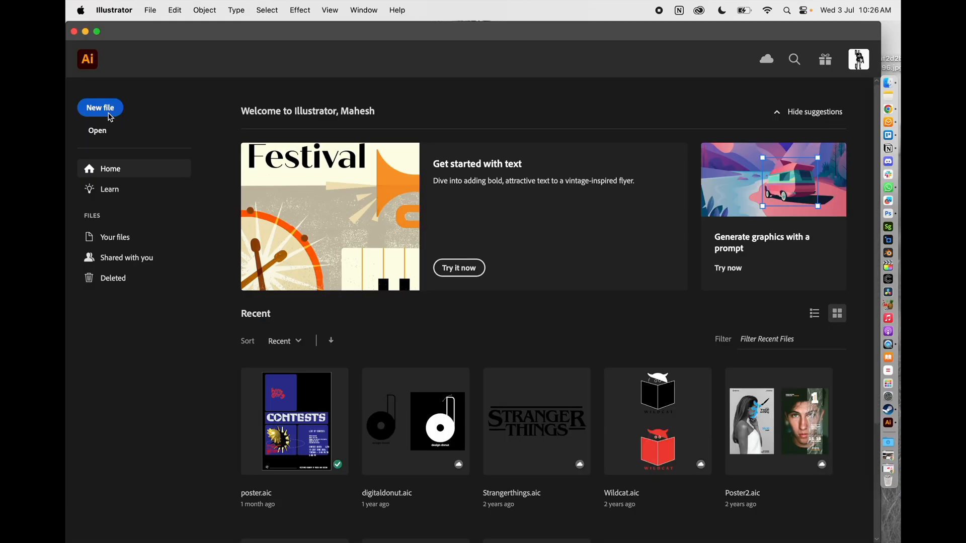
{"action": "left_click", "coordinate": [103, 108]}
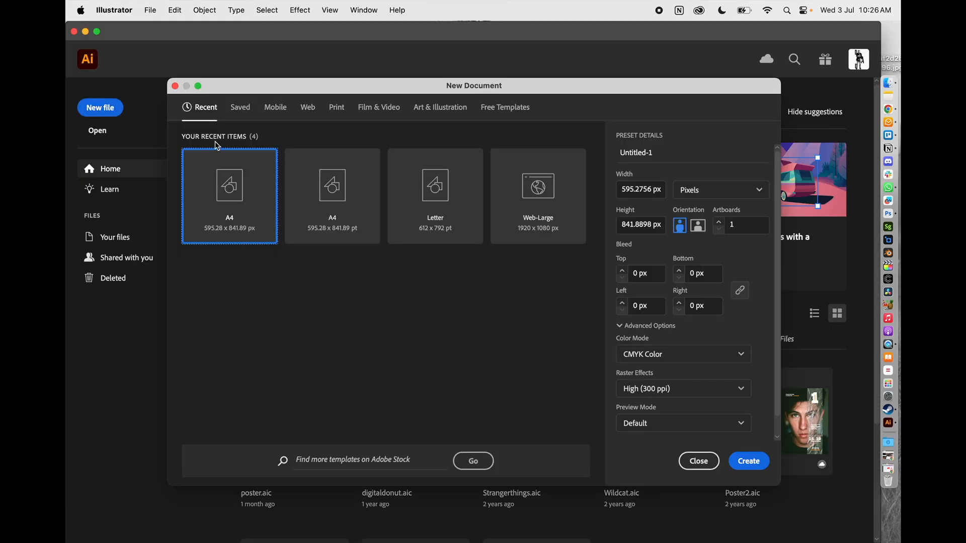
{"action": "left_click", "coordinate": [744, 460]}
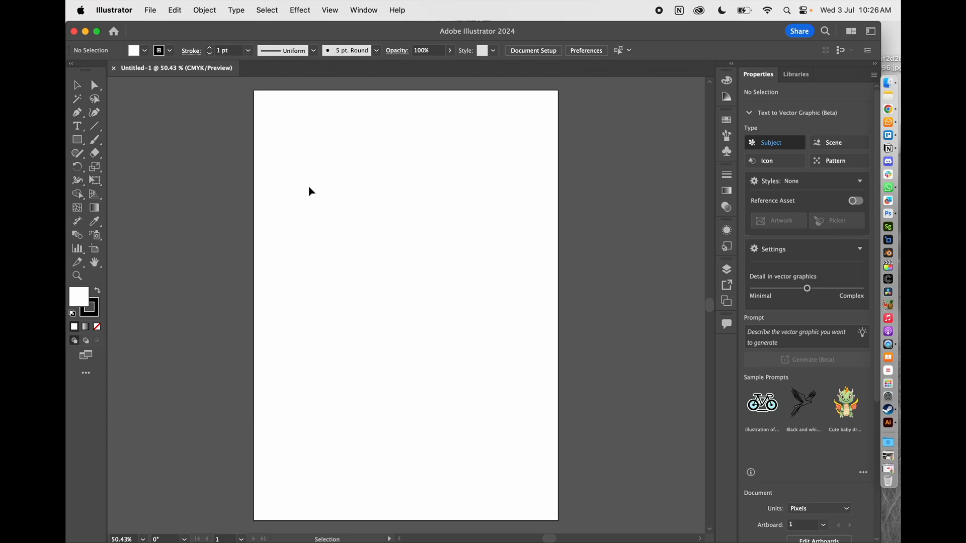
Move the Illustrator window aside to expose the desktop files and place the edited burger photo copy on the artboard
{"action": "left_click_drag", "start_coordinate": [716, 41], "coordinate": [611, 38]}
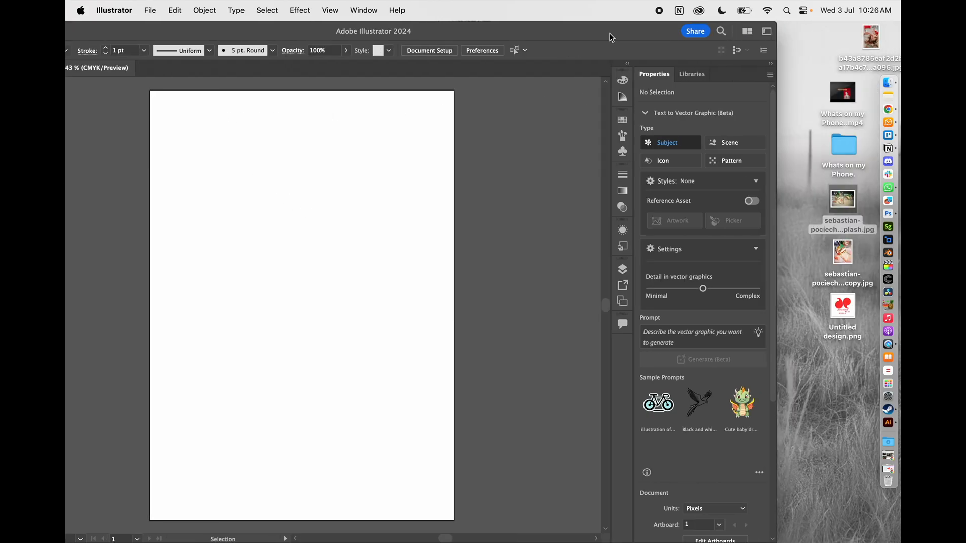
{"action": "mouse_move", "coordinate": [846, 259]}
{"action": "left_mouse_down"}
{"action": "mouse_move", "coordinate": [291, 239]}
{"action": "mouse_move", "coordinate": [286, 230]}
{"action": "left_mouse_up"}
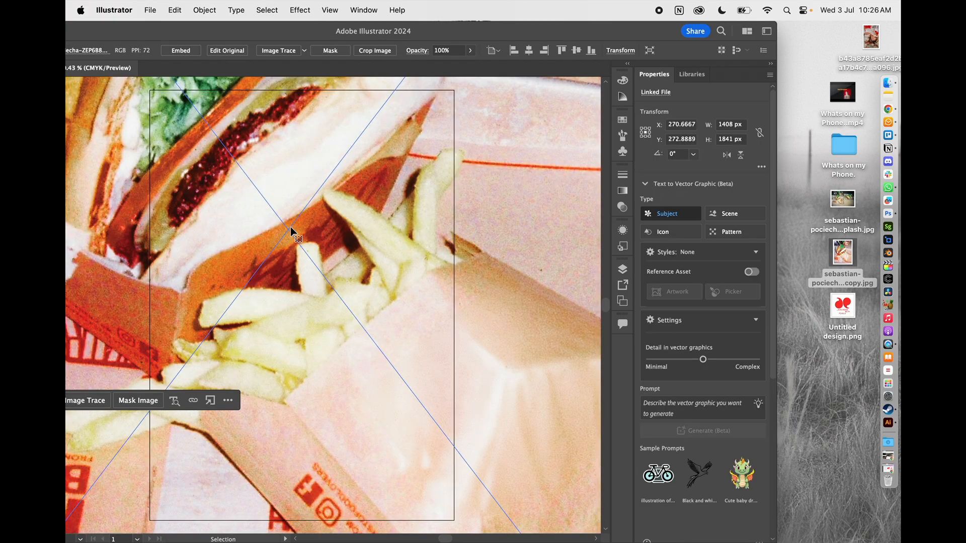
{"action": "key", "text": "super+minus"}
{"action": "key", "text": "super+minus"}
{"action": "key", "text": "super+minus"}
{"action": "key", "text": "super+minus"}
{"action": "key", "text": "super+minus"}
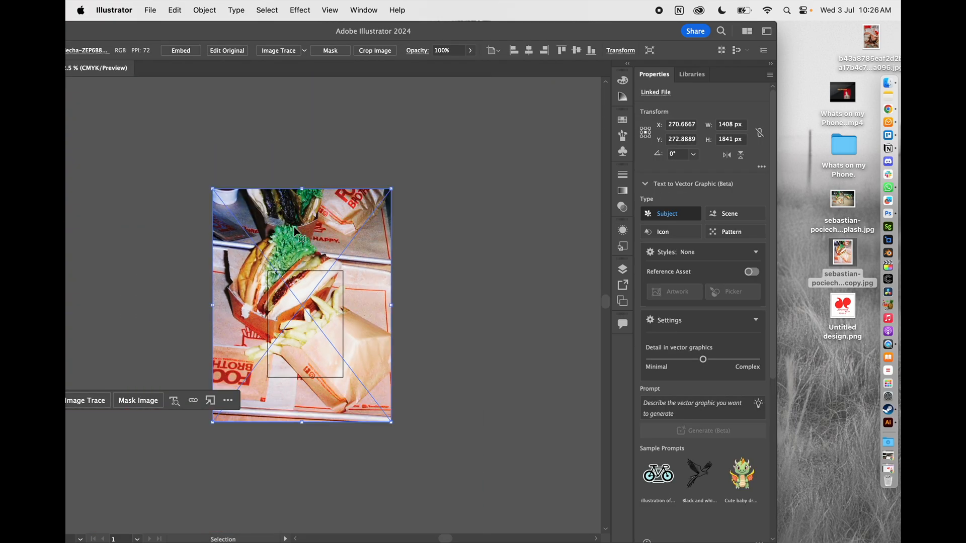
Place the "Untitled design.png" logo from the desktop on the canvas beside the burger photo
{"action": "left_click", "coordinate": [444, 249]}
{"action": "left_click_drag", "start_coordinate": [845, 307], "coordinate": [454, 312]}
{"action": "left_click", "coordinate": [477, 225]}
{"action": "key", "text": "a"}
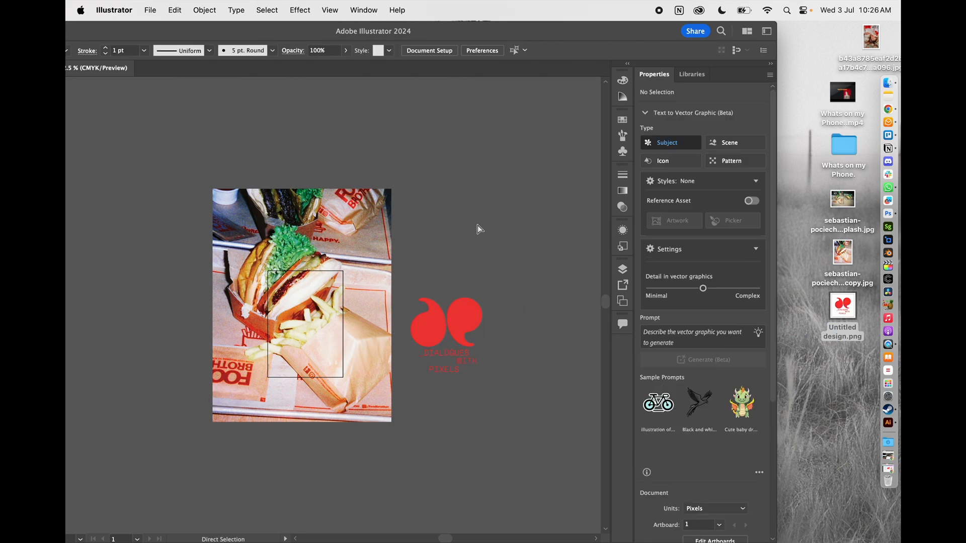
Scale down and reposition the burger photo so it roughly covers the artboard
{"action": "key", "text": "super+equal"}
{"action": "left_click_drag", "start_coordinate": [356, 221], "coordinate": [333, 200]}
{"action": "left_click_drag", "start_coordinate": [396, 131], "coordinate": [280, 284]}
{"action": "left_click_drag", "start_coordinate": [201, 320], "coordinate": [275, 283]}
{"action": "left_click", "coordinate": [404, 183]}
{"action": "key", "text": "super+equal"}
{"action": "key", "text": "super+equal"}
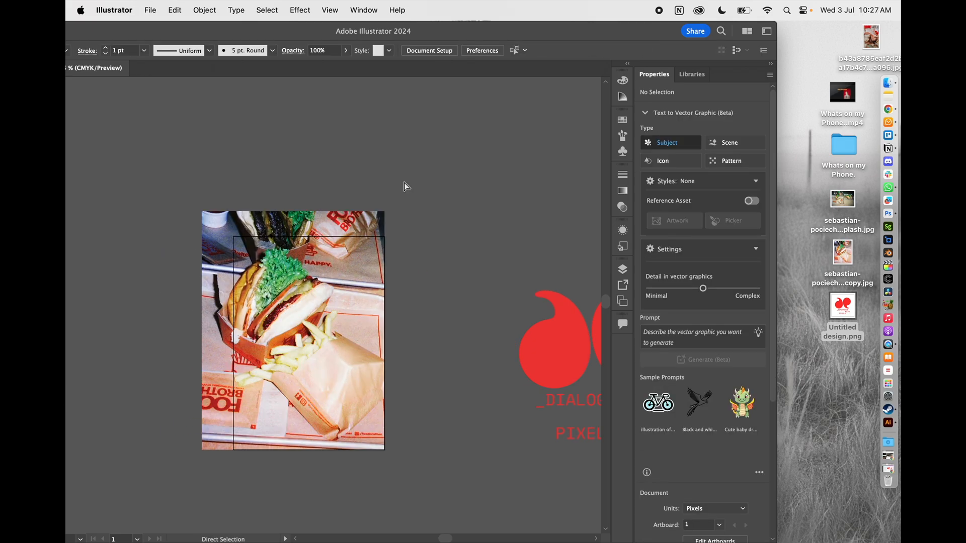
Move the red logo closer to the burger photo and scale it down to about 297 px wide
{"action": "key", "text": "super+minus"}
{"action": "left_click_drag", "start_coordinate": [548, 325], "coordinate": [439, 258]}
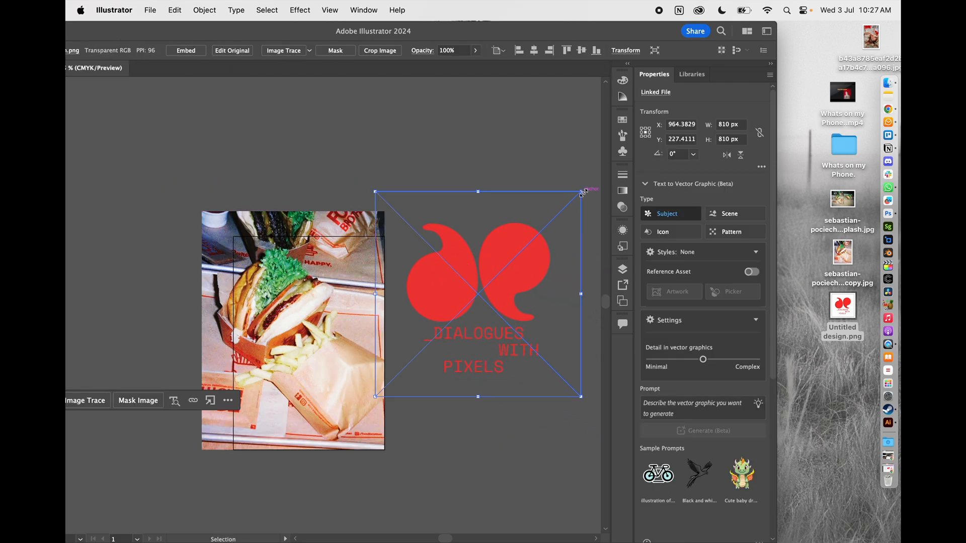
{"action": "left_click_drag", "start_coordinate": [582, 192], "coordinate": [515, 284]}
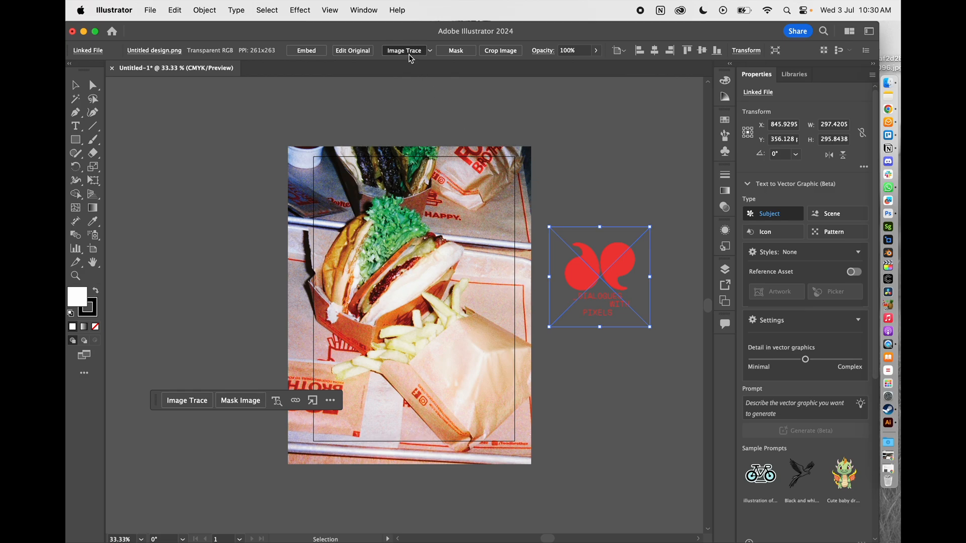
Image Trace the logo with the default preset, expand it to vector shapes, and delete its white background
{"action": "left_click", "coordinate": [408, 50]}
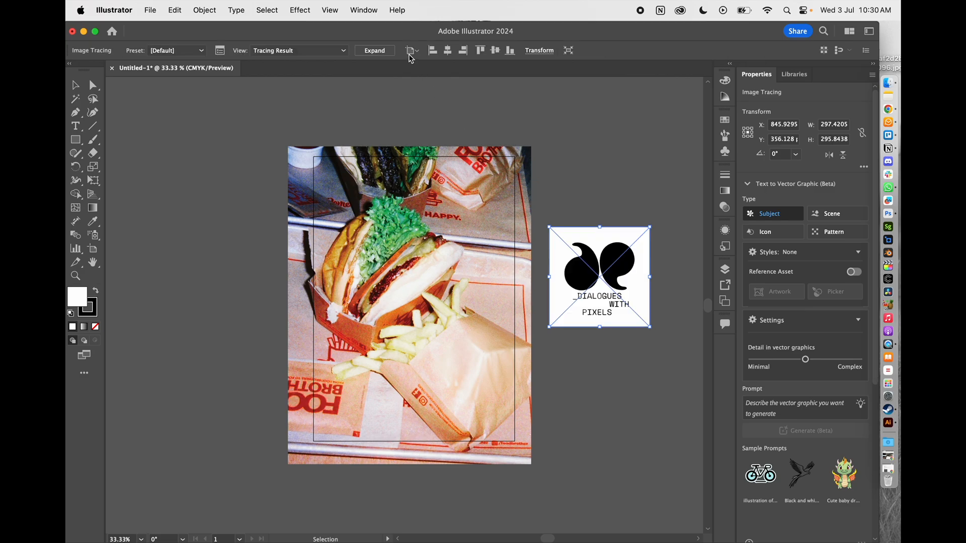
{"action": "left_click", "coordinate": [383, 52]}
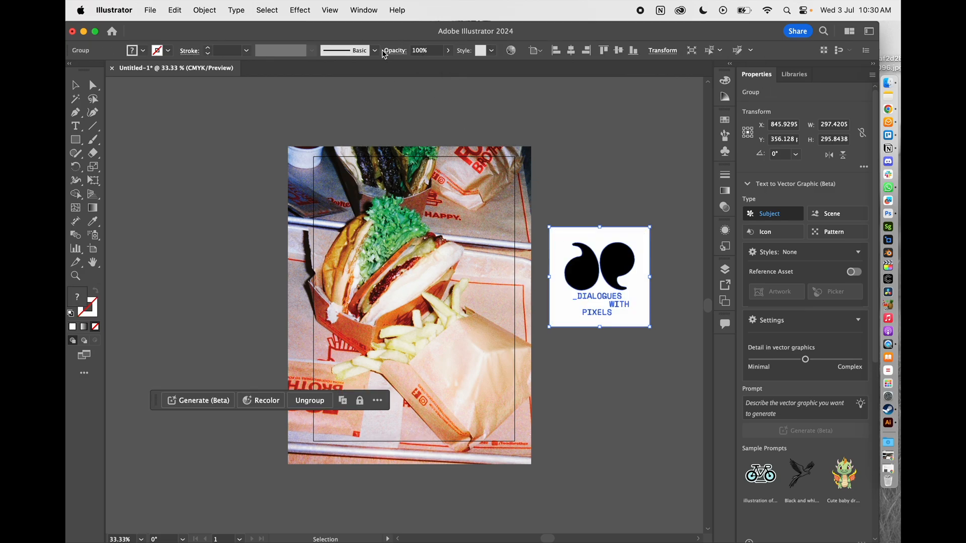
{"action": "left_click", "coordinate": [631, 209]}
{"action": "double_click", "coordinate": [611, 242]}
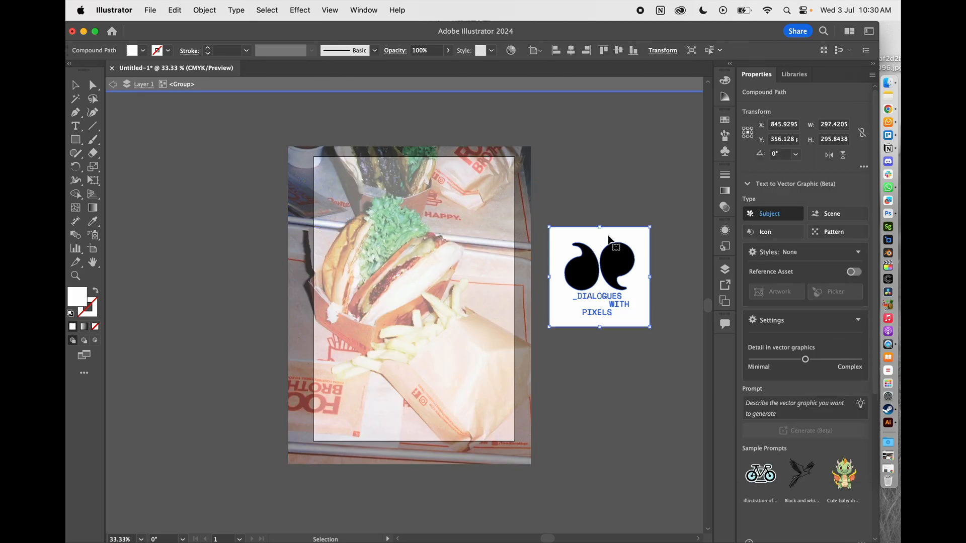
{"action": "key", "text": "Delete"}
Fill all the traced logo shapes with the red swatch and place the logo beside the wrapped fries bag
{"action": "left_click_drag", "start_coordinate": [565, 224], "coordinate": [651, 367]}
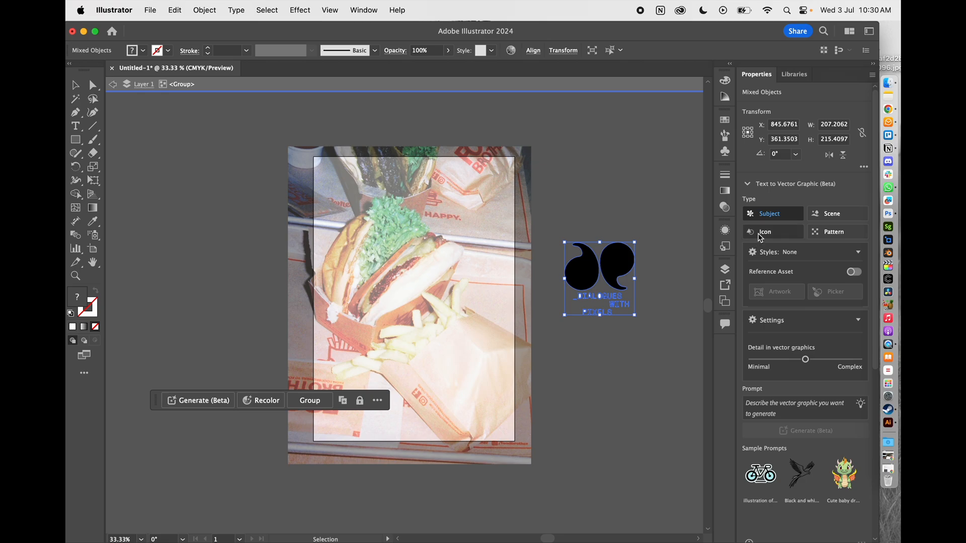
{"action": "left_click", "coordinate": [144, 50]}
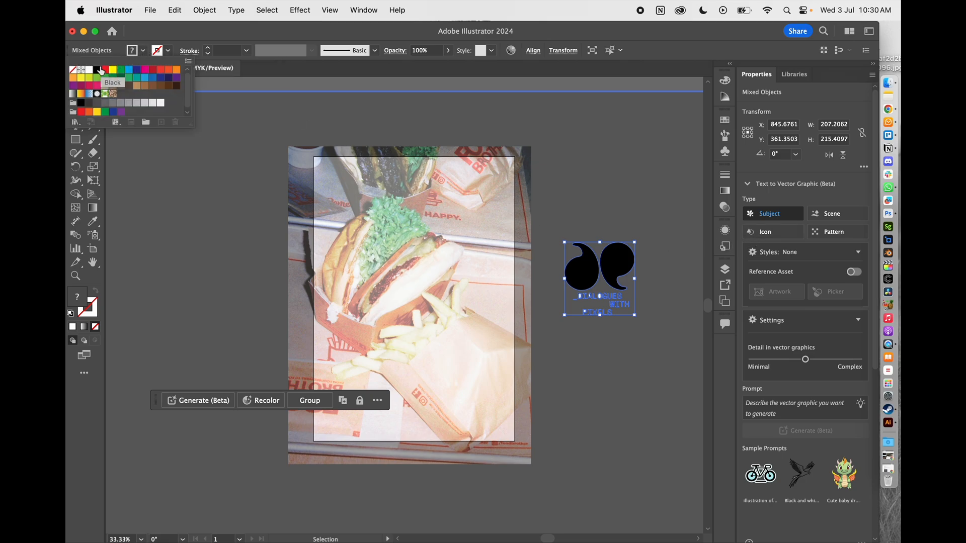
{"action": "left_click", "coordinate": [144, 71]}
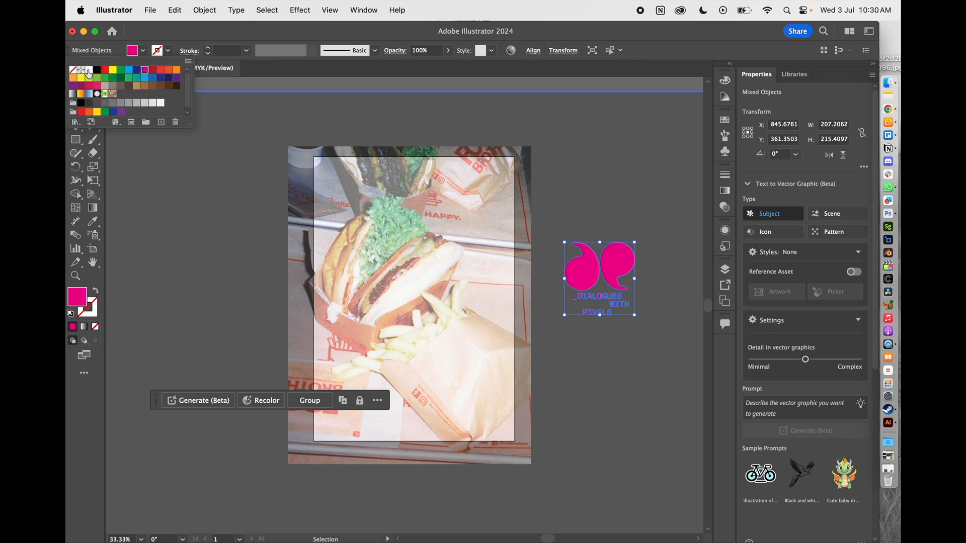
{"action": "left_click", "coordinate": [104, 70]}
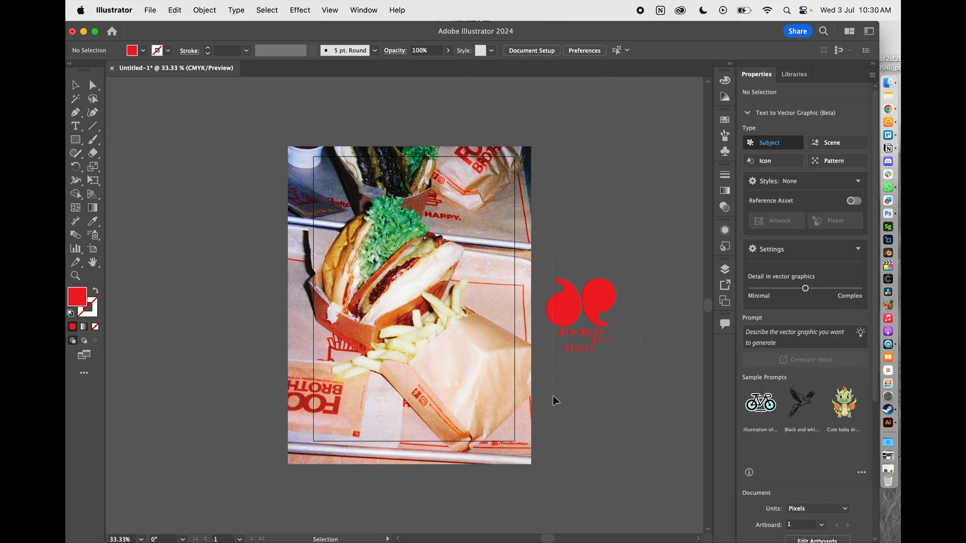
{"action": "left_click_drag", "start_coordinate": [554, 397], "coordinate": [555, 396]}
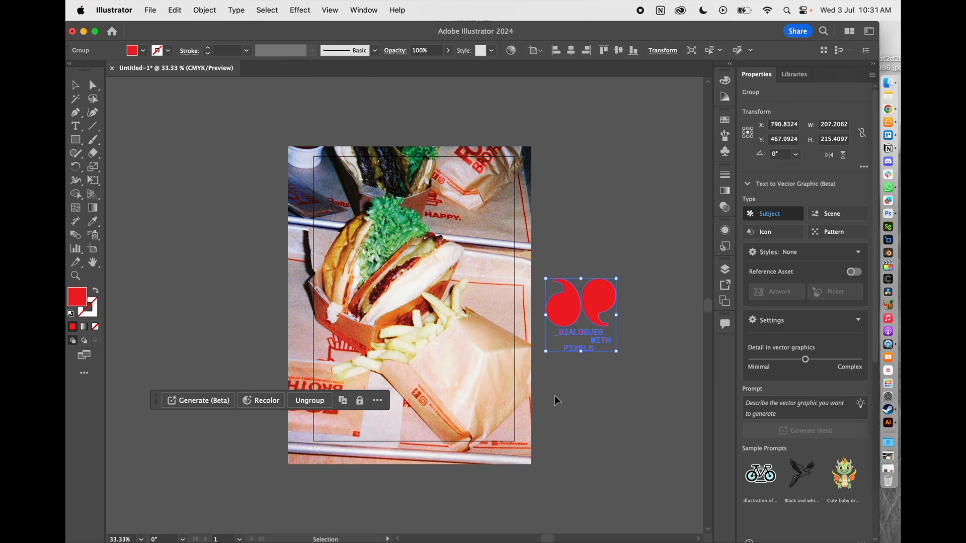
{"action": "left_click", "coordinate": [596, 410]}
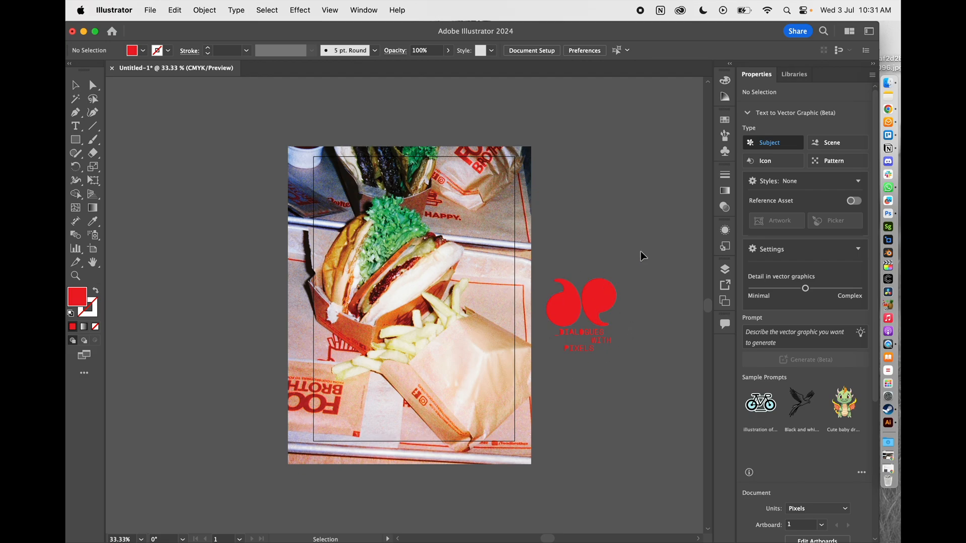
Select the burger photo and the vector logo together and make a mockup from them
{"action": "key", "text": "super+a"}
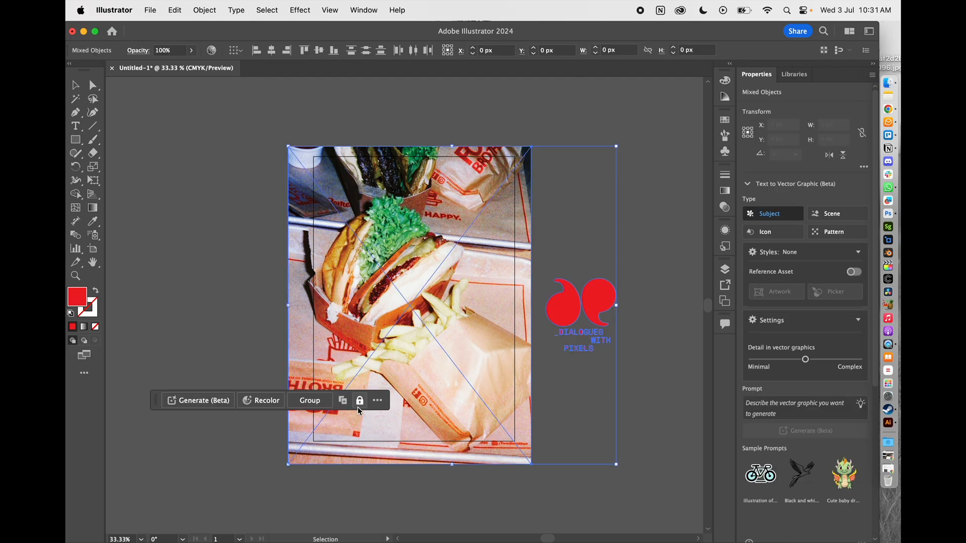
{"action": "left_click", "coordinate": [203, 10]}
{"action": "mouse_move", "coordinate": [270, 426]}
{"action": "left_click", "coordinate": [329, 428]}
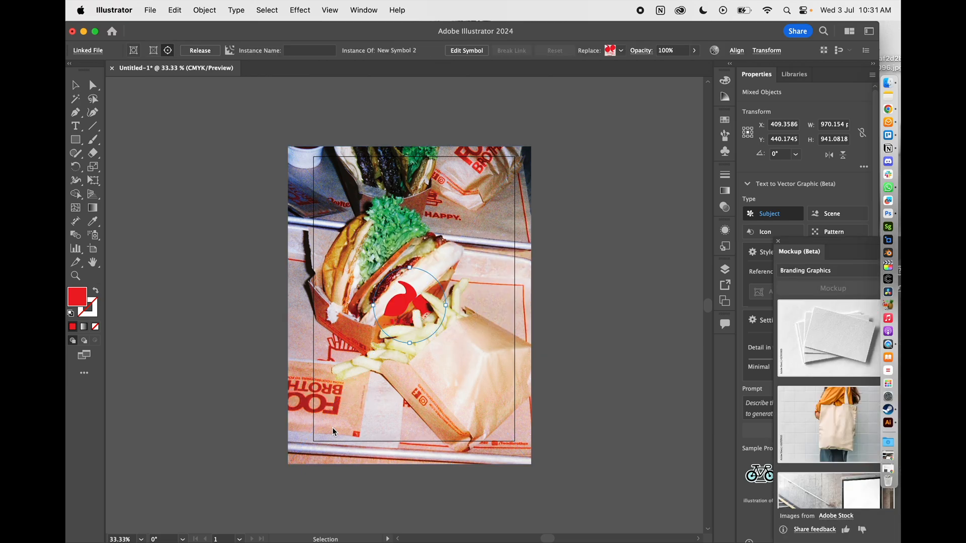
Move the mockup logo onto the blank paper bag, then scale and rotate it to follow the bag's tilt
{"action": "left_click_drag", "start_coordinate": [419, 286], "coordinate": [467, 361]}
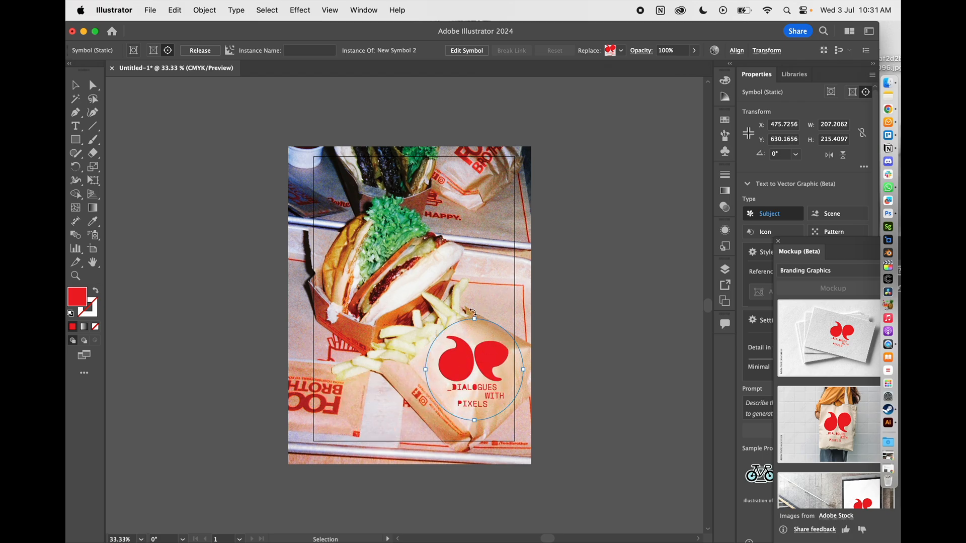
{"action": "left_click_drag", "start_coordinate": [473, 310], "coordinate": [473, 345]}
{"action": "mouse_move", "coordinate": [514, 404]}
{"action": "left_mouse_down"}
{"action": "mouse_move", "coordinate": [513, 387]}
{"action": "mouse_move", "coordinate": [505, 394]}
{"action": "left_mouse_up"}
{"action": "left_click_drag", "start_coordinate": [471, 358], "coordinate": [478, 361]}
{"action": "left_click", "coordinate": [93, 86]}
{"action": "left_click", "coordinate": [241, 157]}
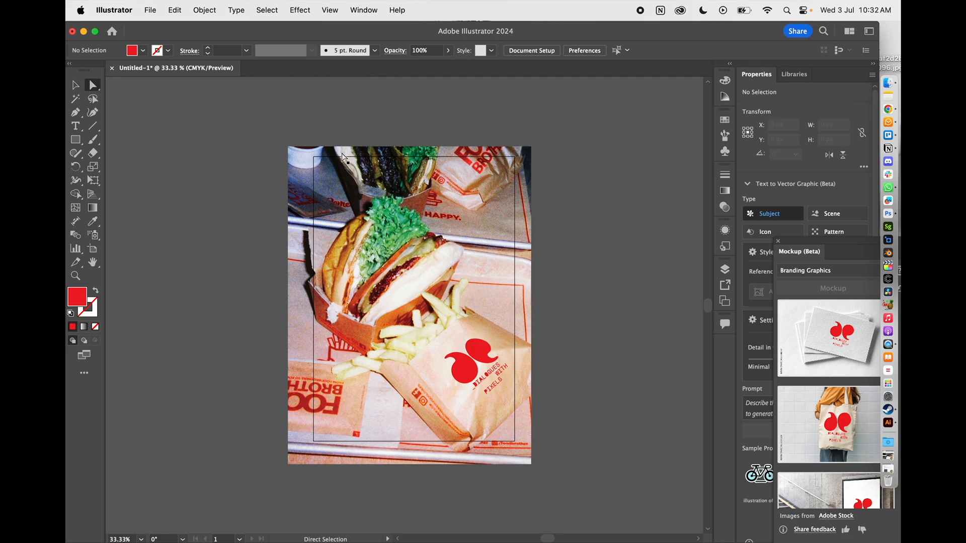
{"action": "key", "text": "super+equal"}
{"action": "key", "text": "super+minus"}
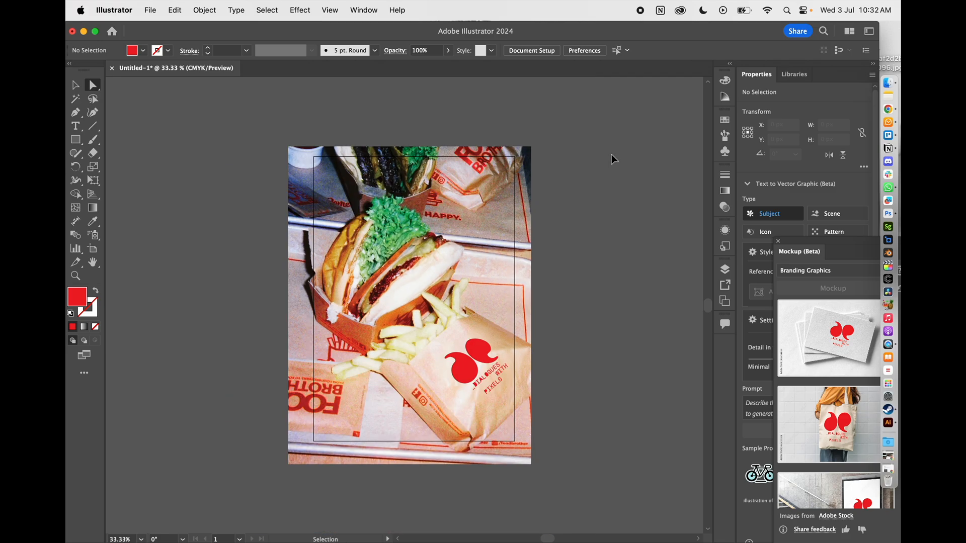